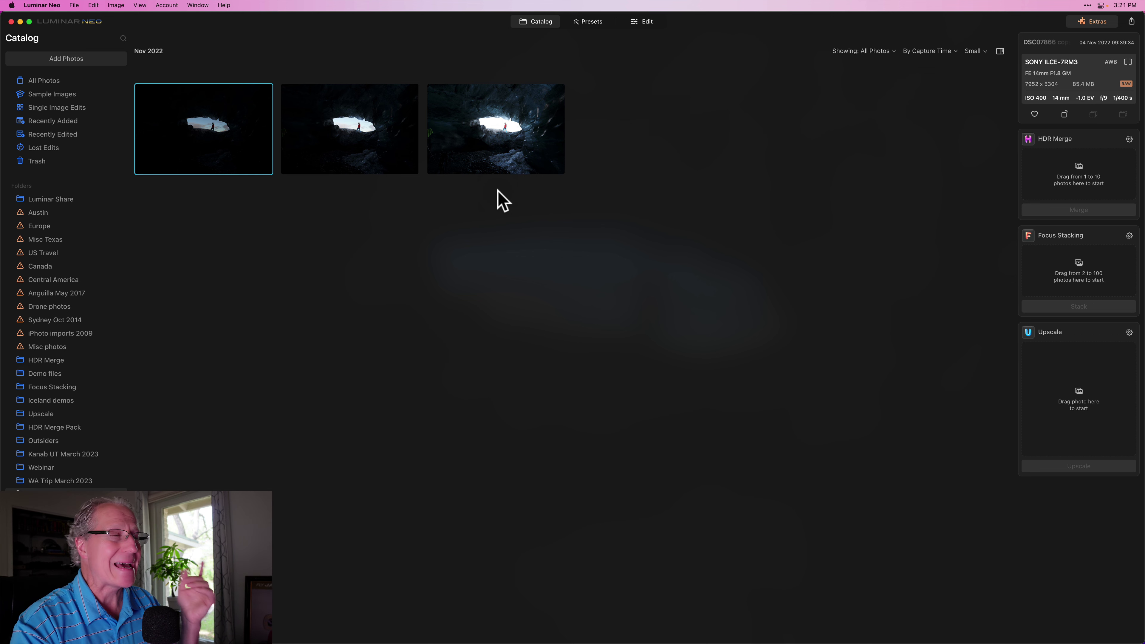
Open the darkest cave exposure for editing and try raising its Exposure to 3.35, resetting the slider to zero.
left_click(218, 141)
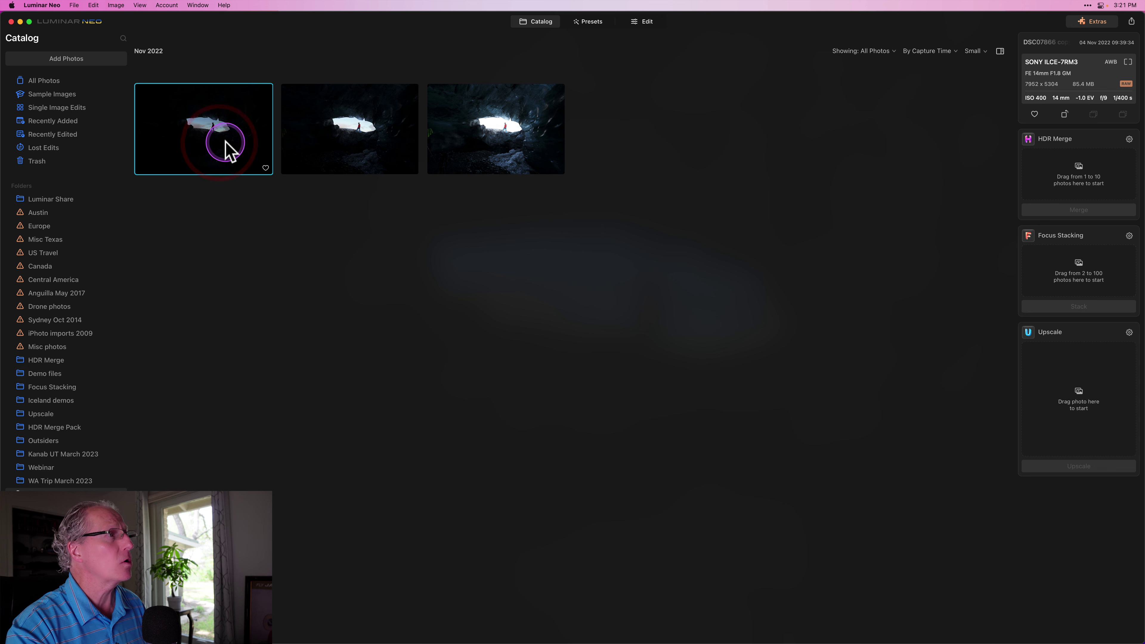
left_click(637, 27)
left_click(640, 23)
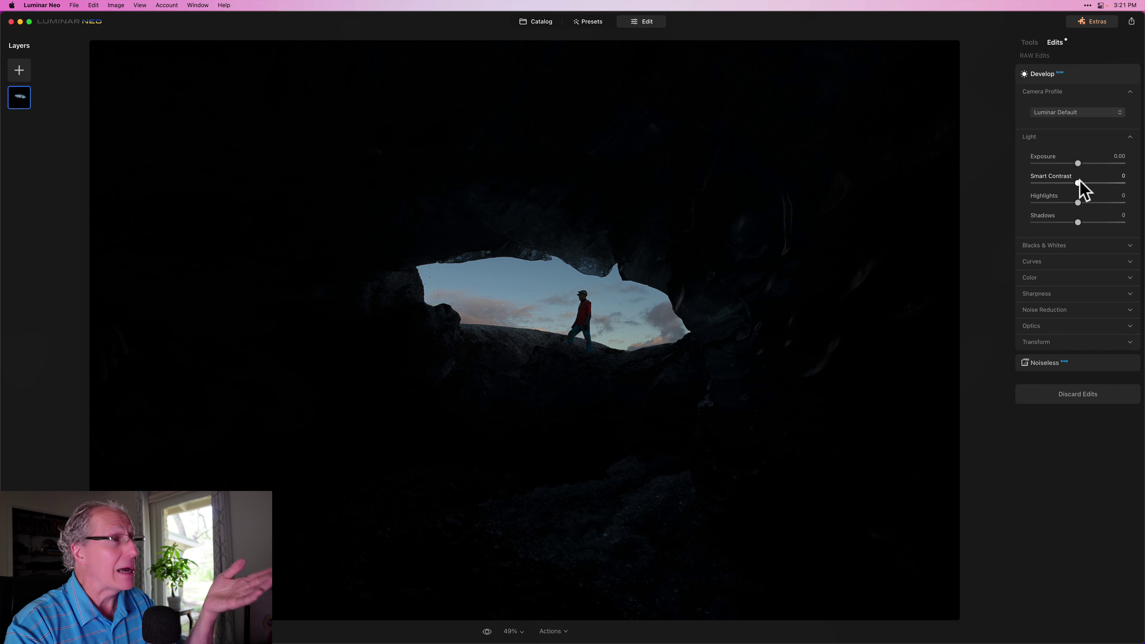
left_click(1078, 220)
left_click(1072, 292)
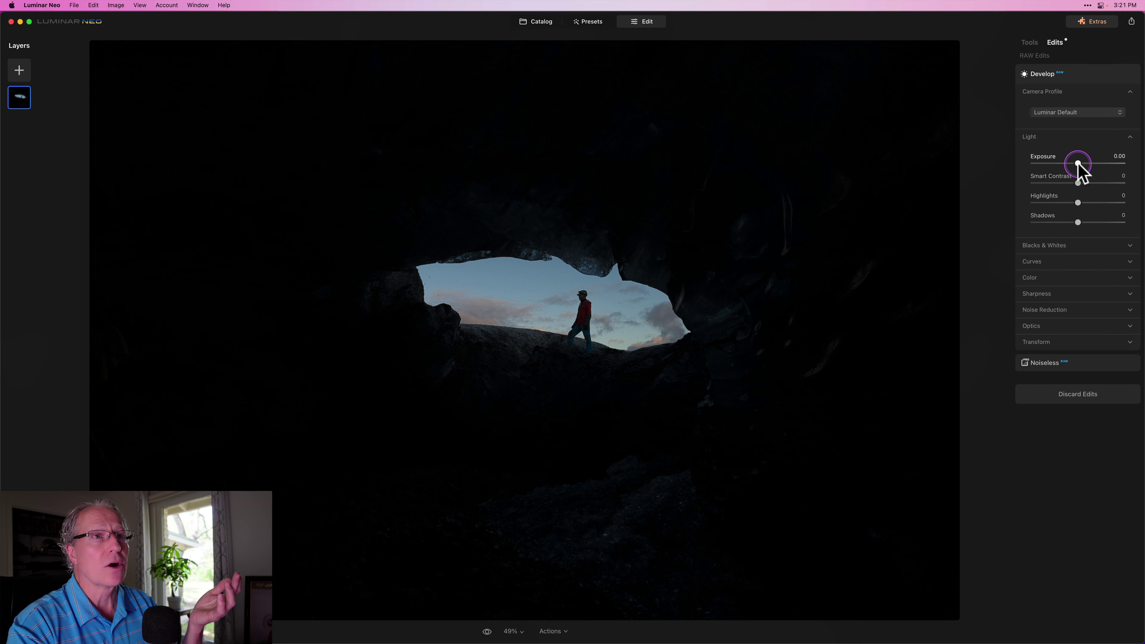
left_click_drag(1078, 164, 1109, 163)
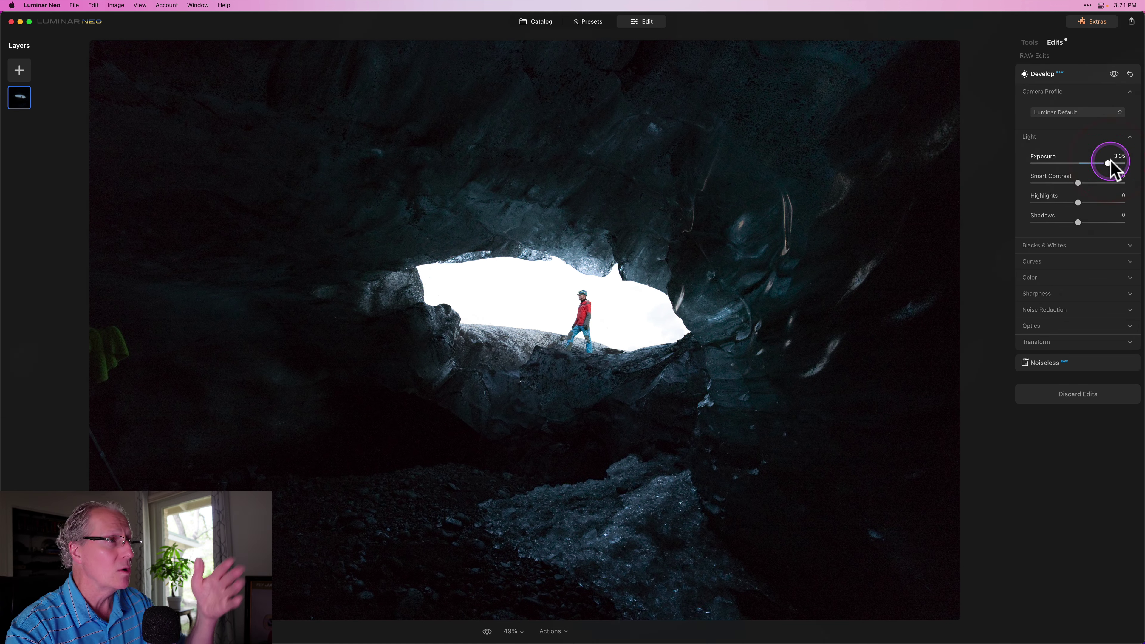
double_click(1110, 162)
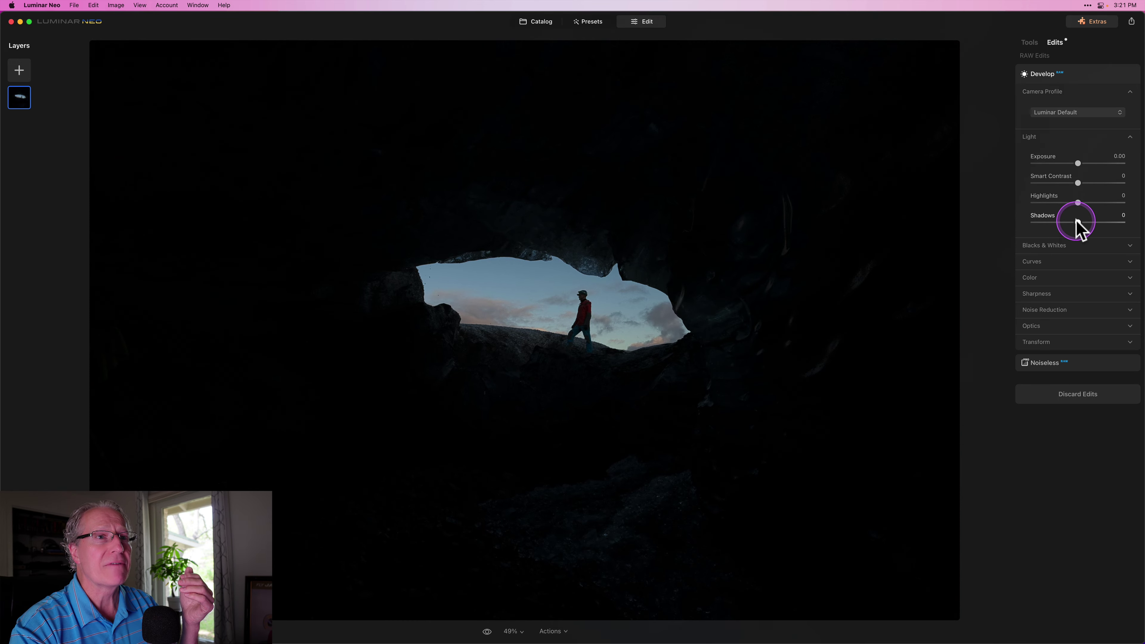
Try brightening the dark cave exposure with Shadows and Blacks at 100, and reset the Develop adjustments.
left_click_drag(1078, 222, 1132, 223)
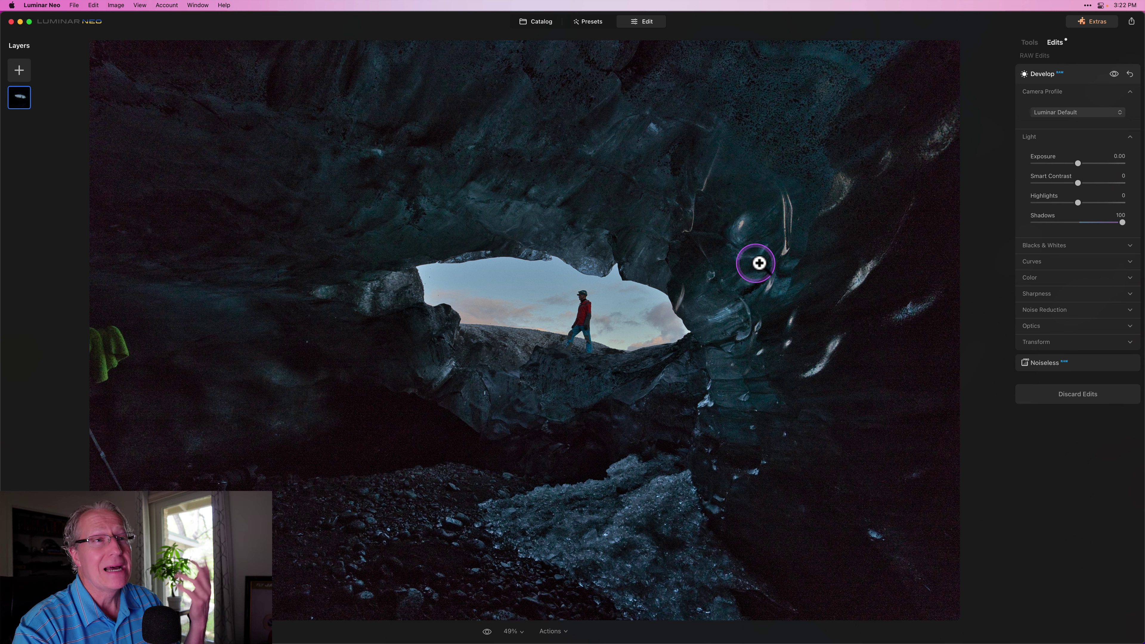
left_click(1048, 245)
left_click_drag(1078, 271, 1143, 264)
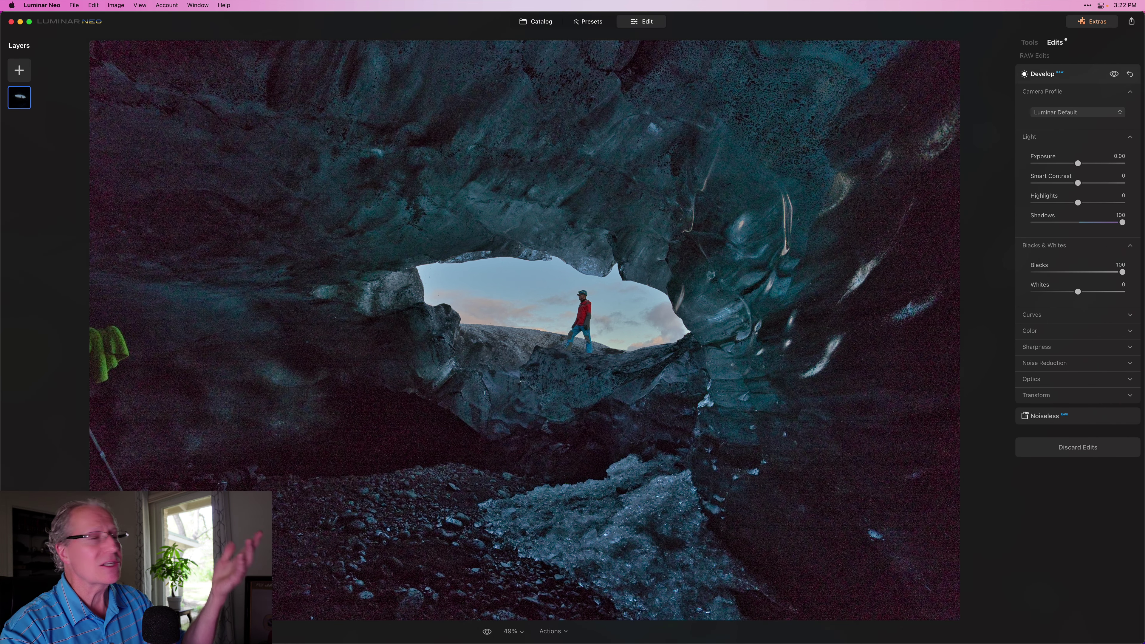
left_click(1130, 75)
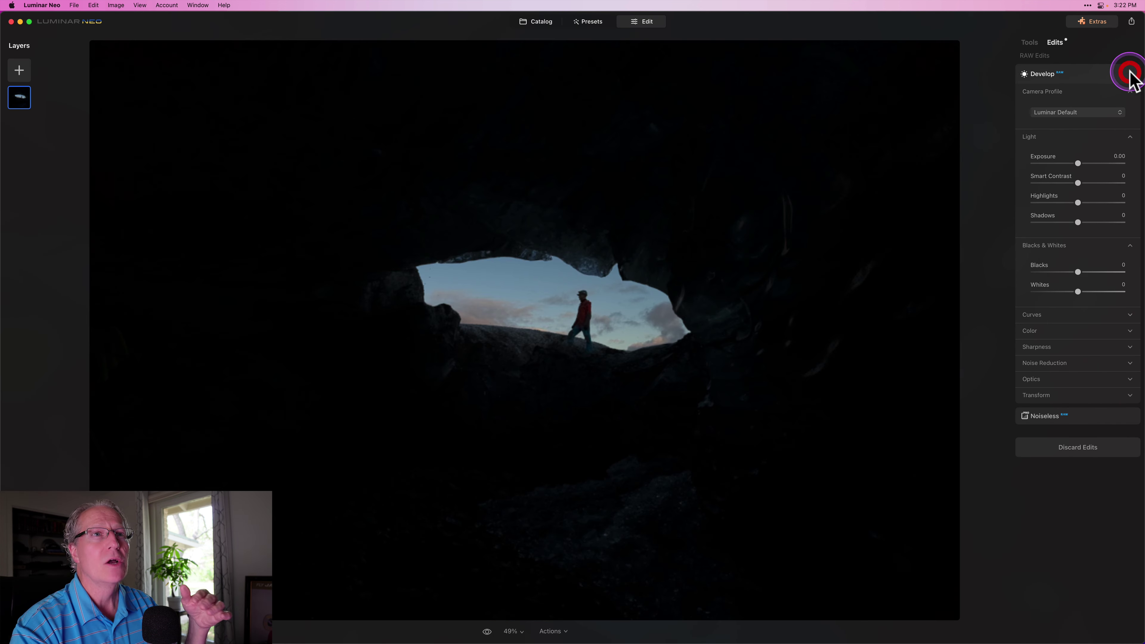
Open the brightest cave exposure from the catalog for editing and set Shadows to 59.
left_click(536, 22)
double_click(486, 118)
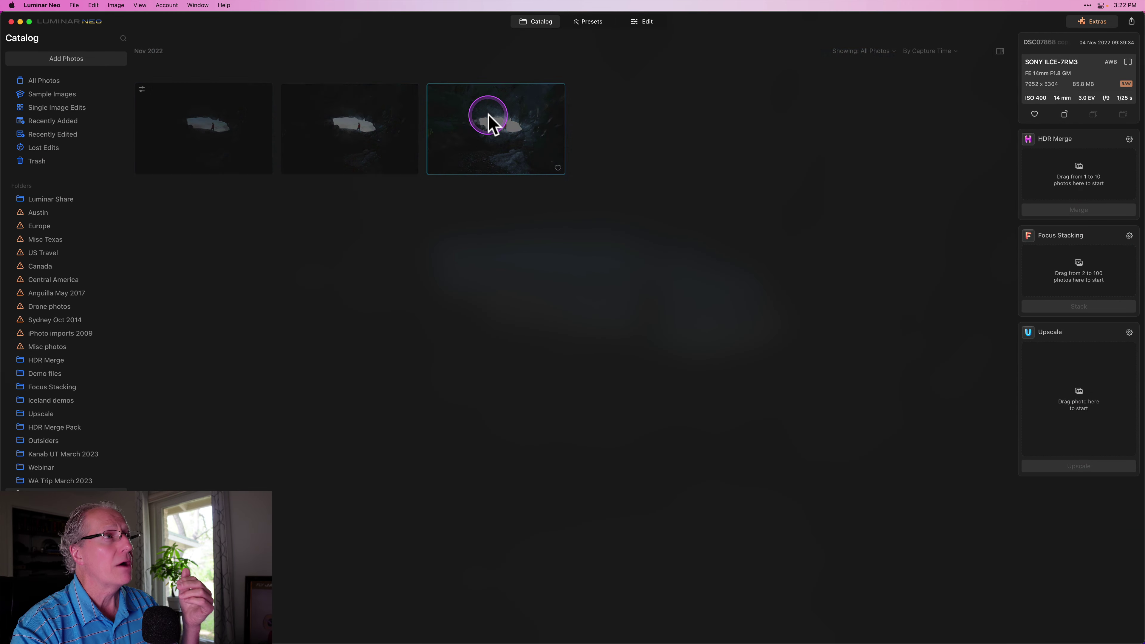
left_click(648, 28)
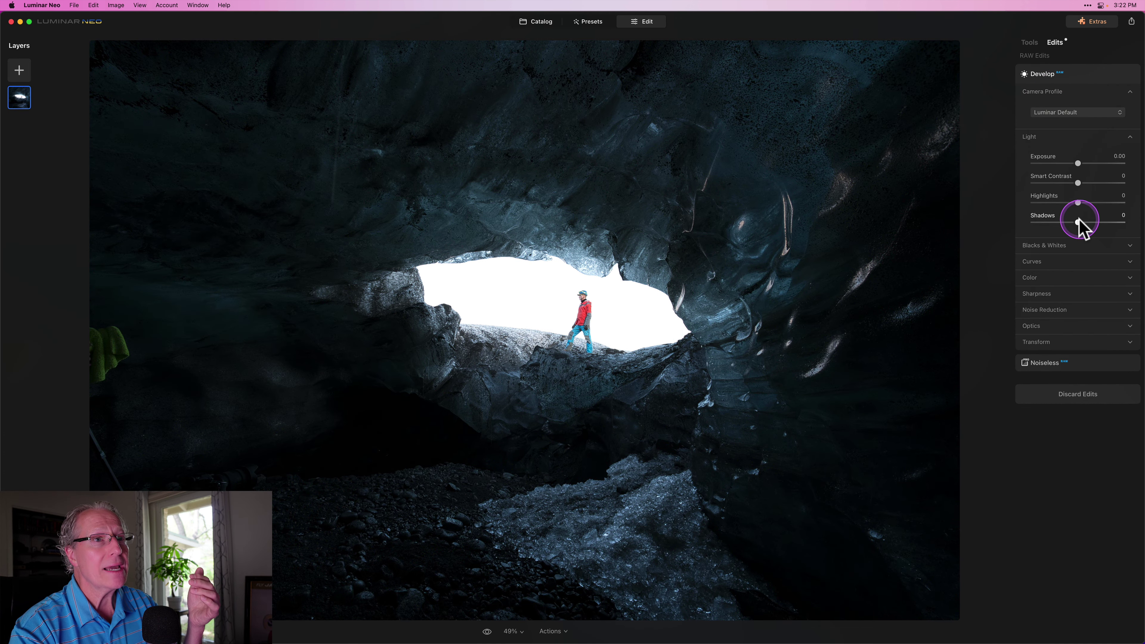
left_click_drag(1079, 223, 1106, 220)
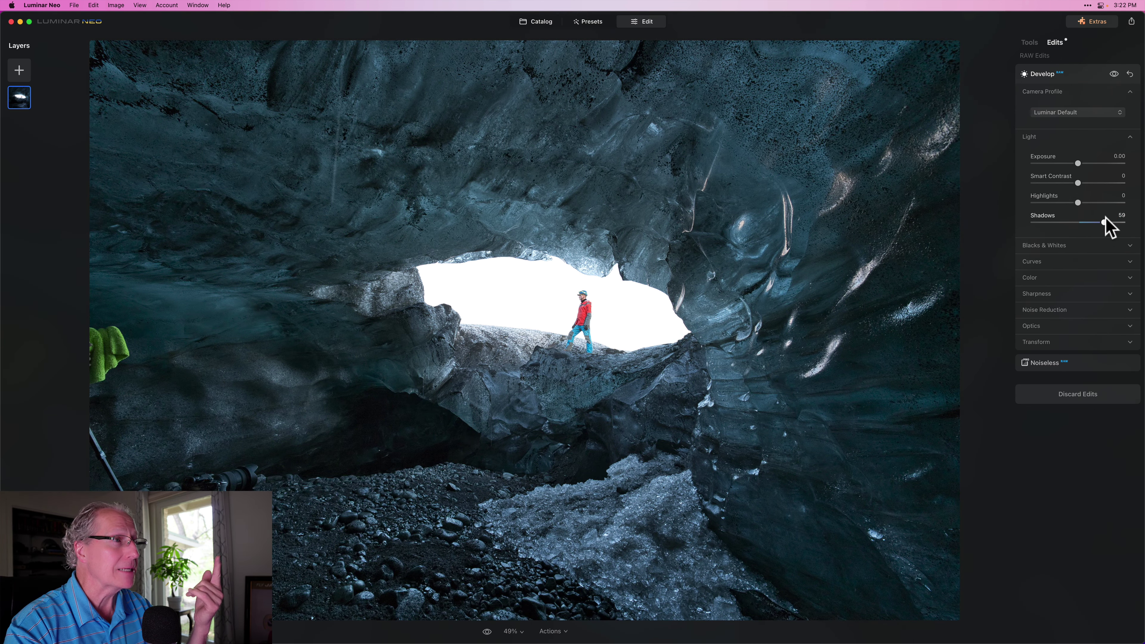
Try recovering the blown-out sky with Highlights and Whites at -100, and reset the Develop adjustments.
left_click(1079, 202)
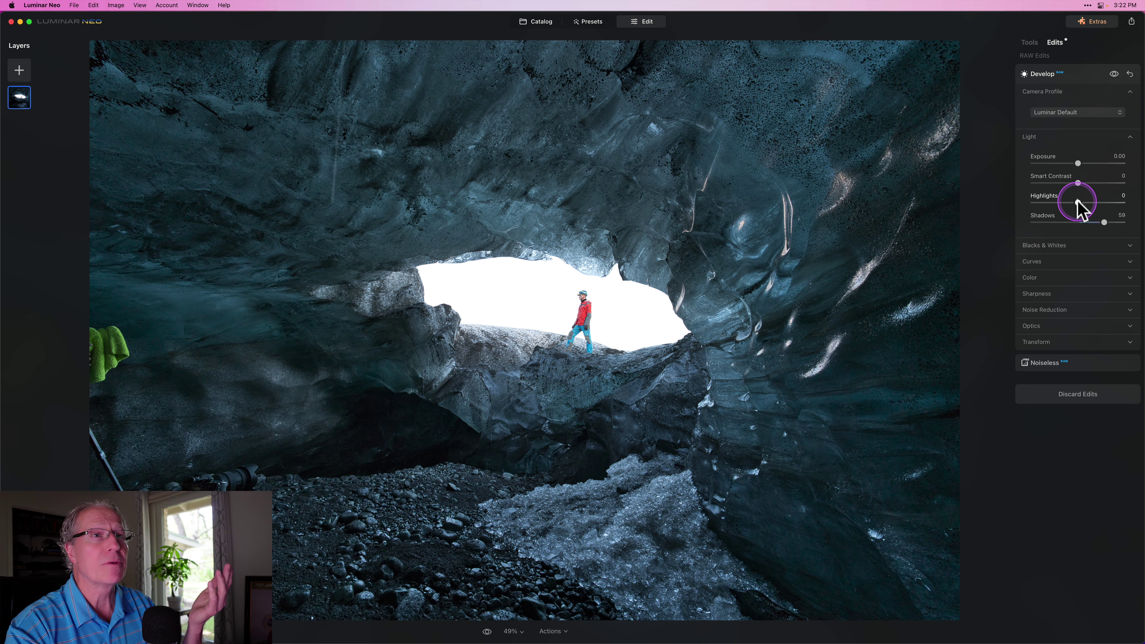
left_click_drag(1078, 202, 1002, 205)
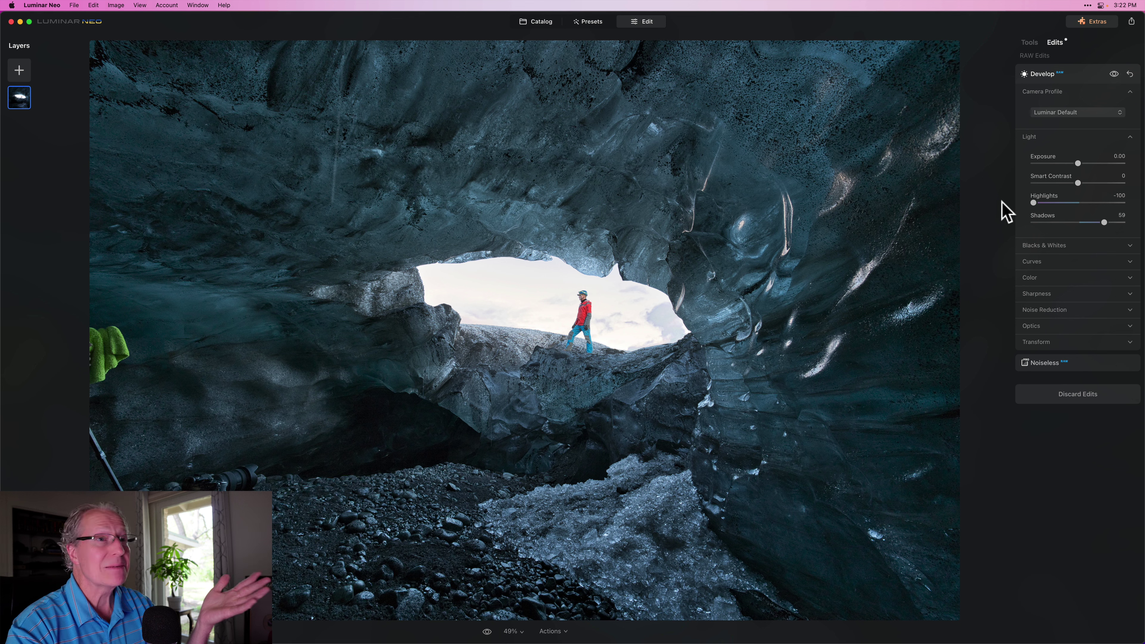
left_click(1057, 250)
left_click_drag(1076, 282, 965, 278)
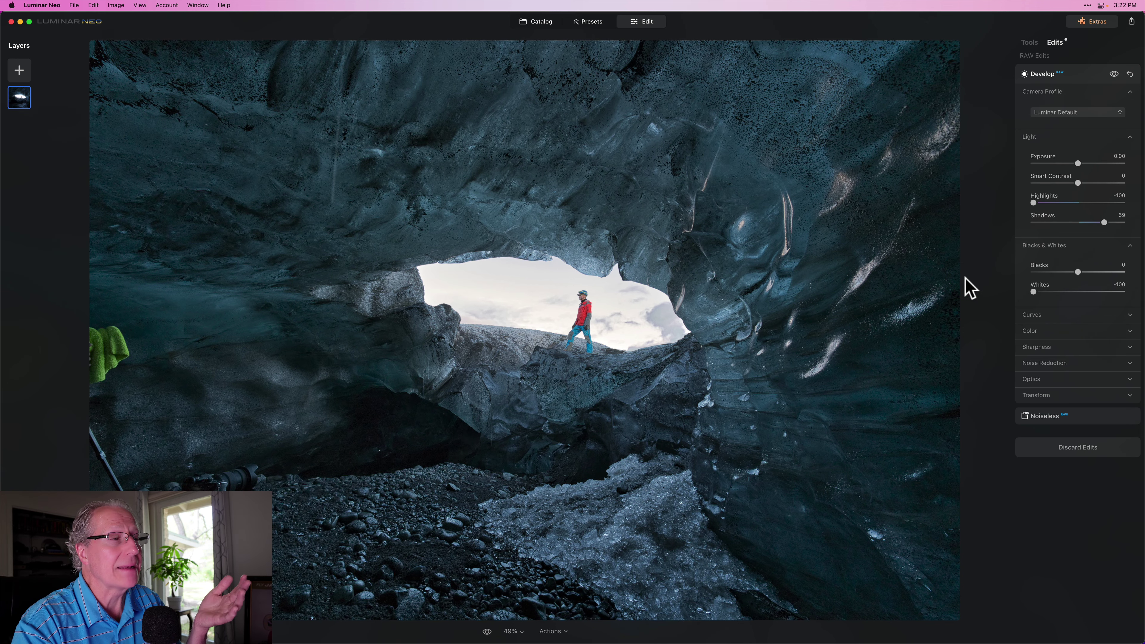
left_click(1130, 74)
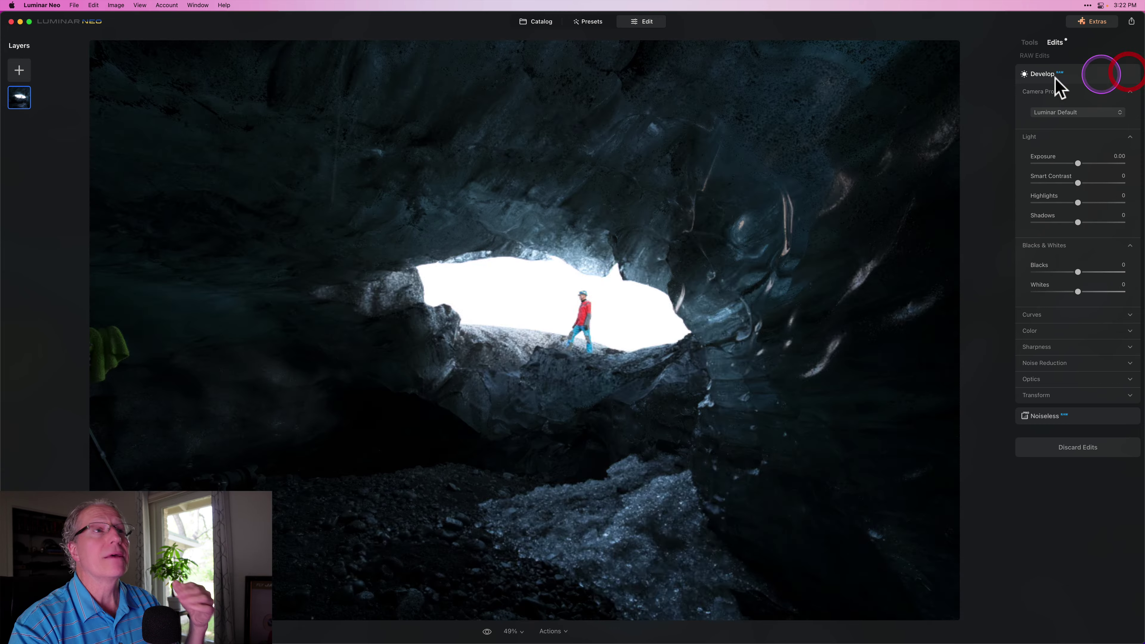
Open the middle cave exposure from the catalog for editing and set Highlights to -41 and Shadows to 100.
left_click(535, 22)
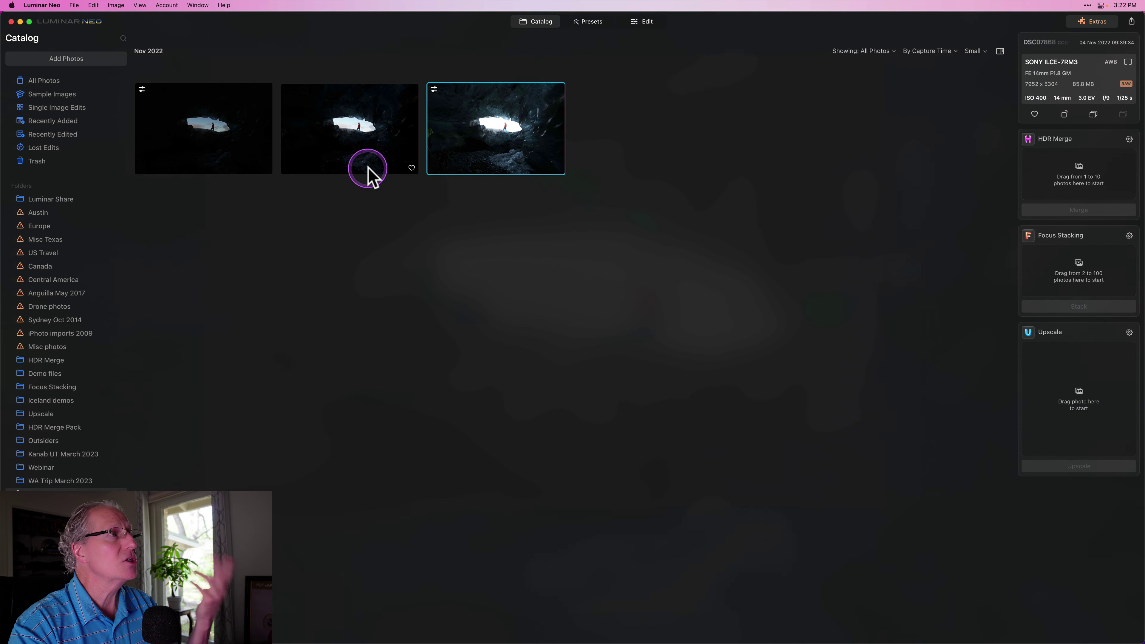
double_click(359, 139)
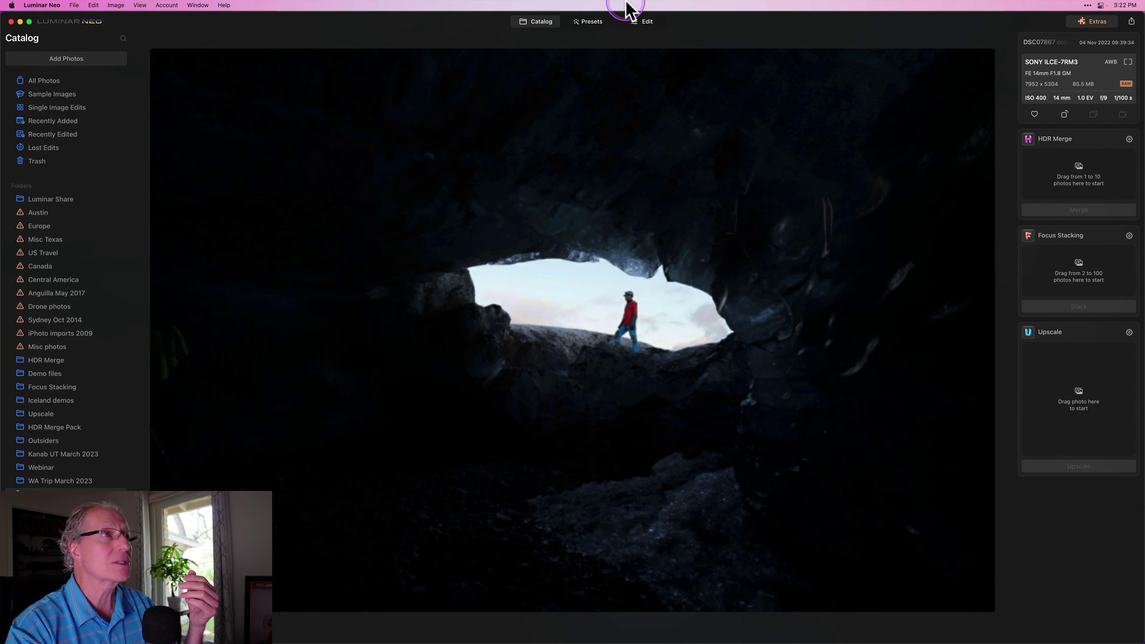
left_click(646, 22)
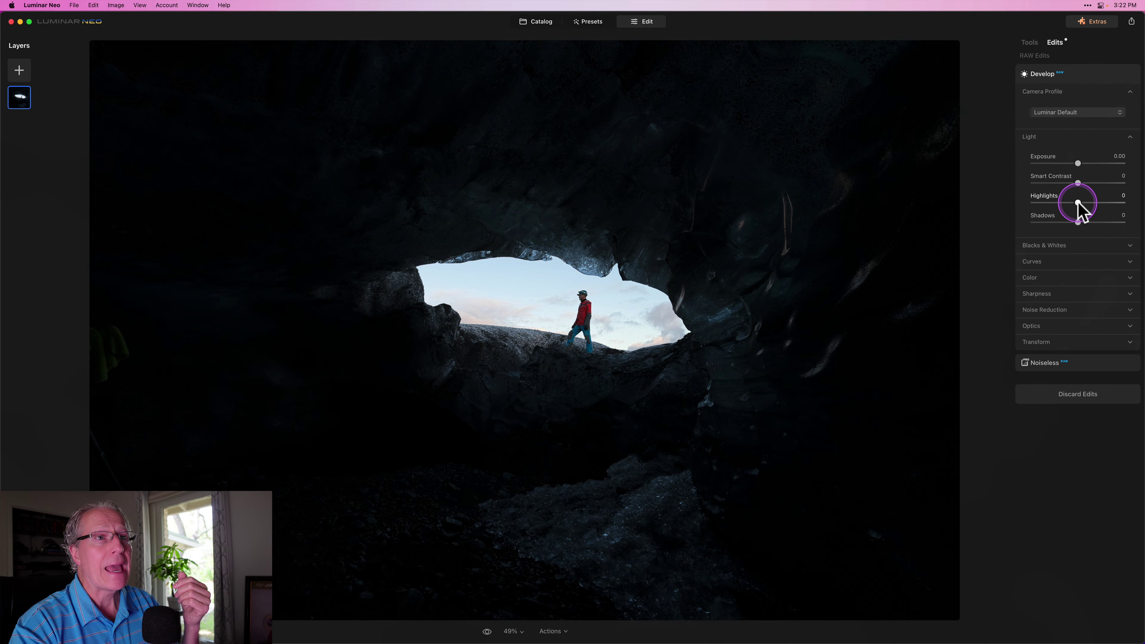
left_click_drag(1079, 203, 1122, 222)
left_click(1077, 222)
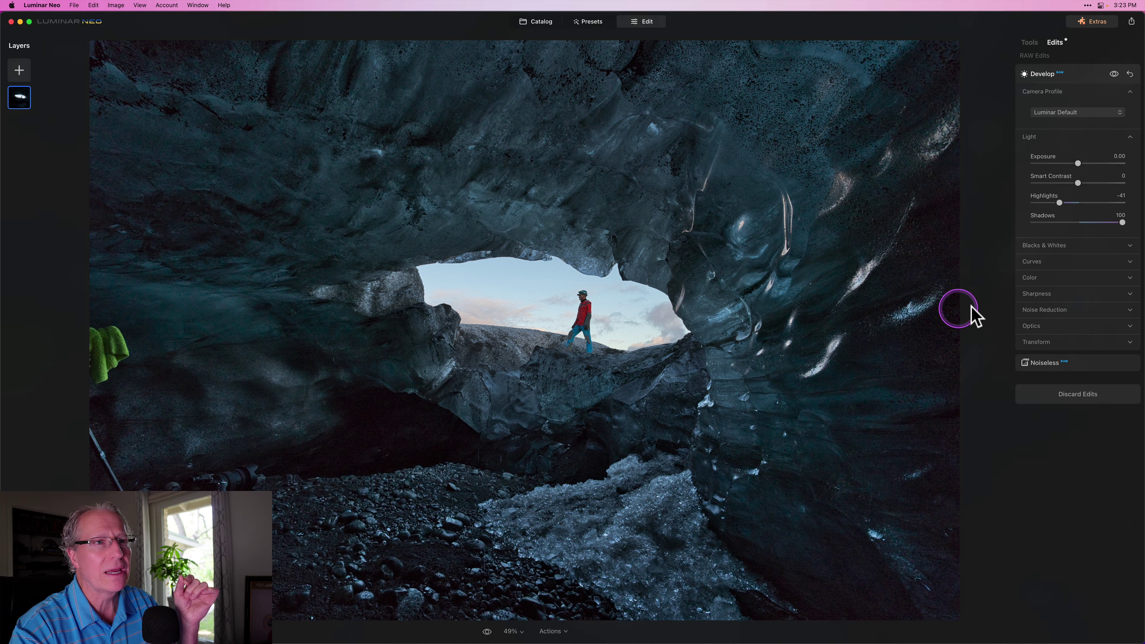
Raise the Blacks and Smart Contrast of the middle exposure.
left_click(1051, 247)
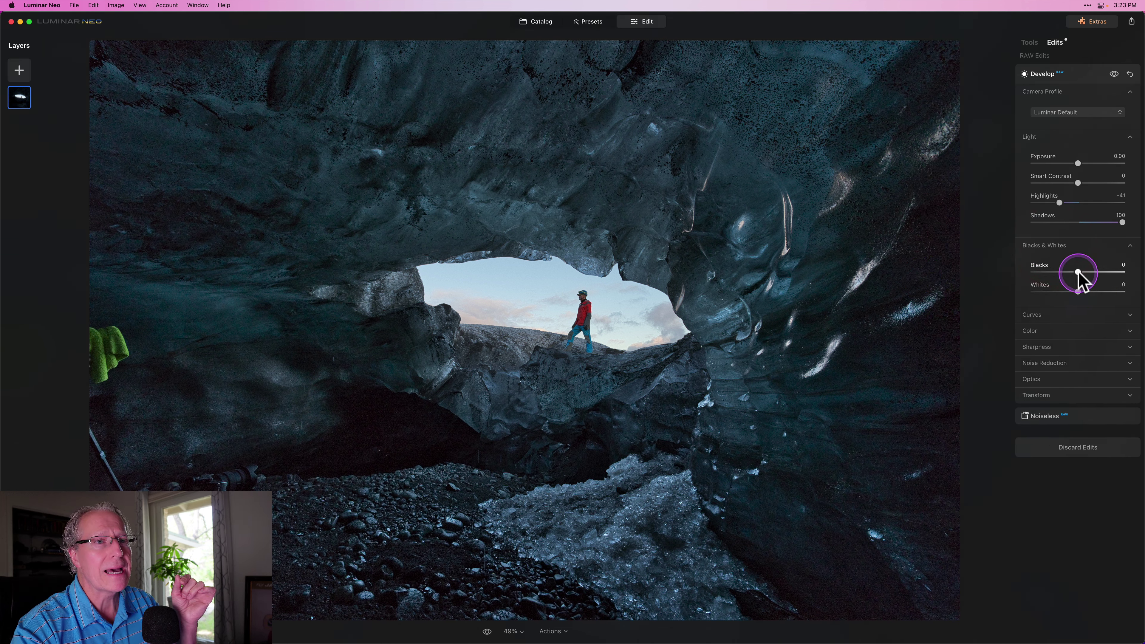
left_click_drag(1078, 272, 1103, 272)
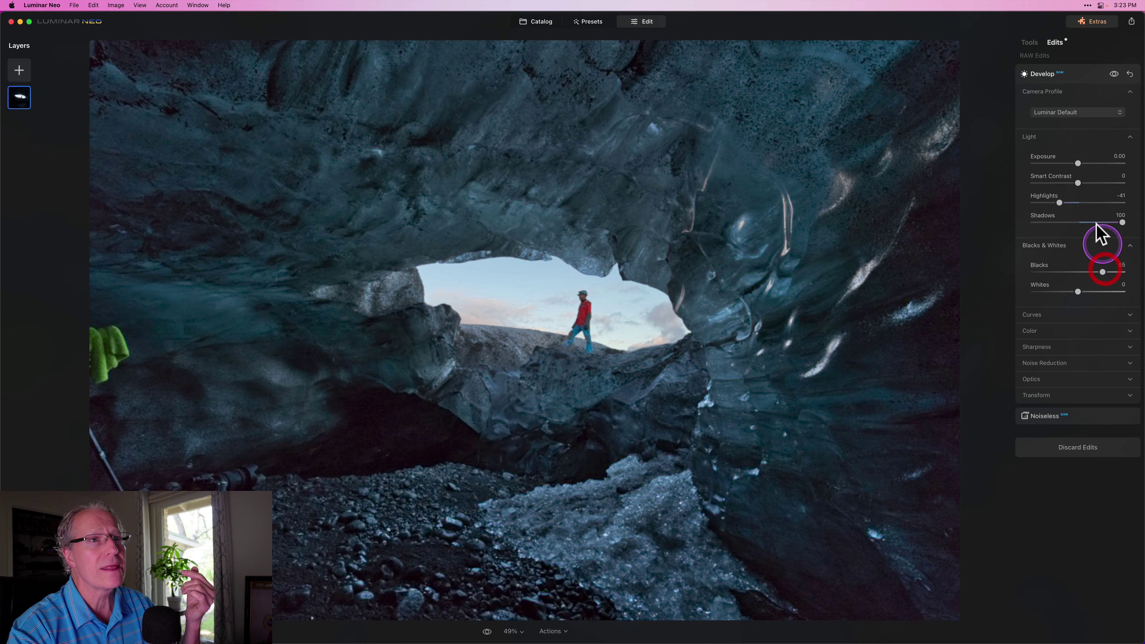
left_click_drag(1079, 183, 1112, 180)
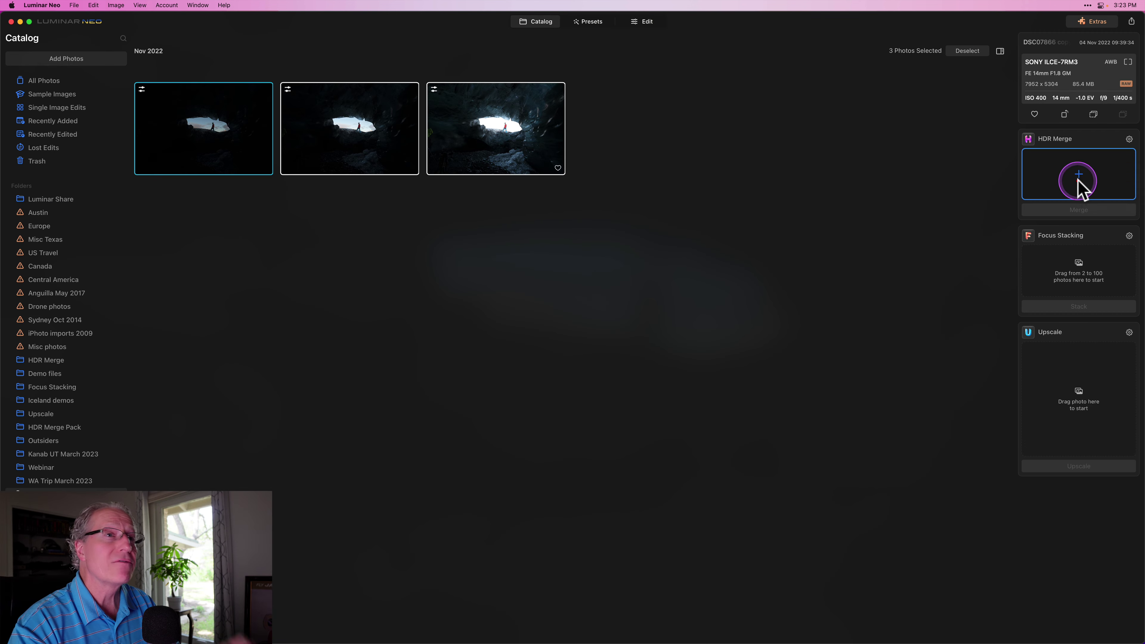
Combine the three selected bracketed cave exposures with HDR Merge, checking the merge settings before running it.
left_click_drag(1079, 184, 1079, 184)
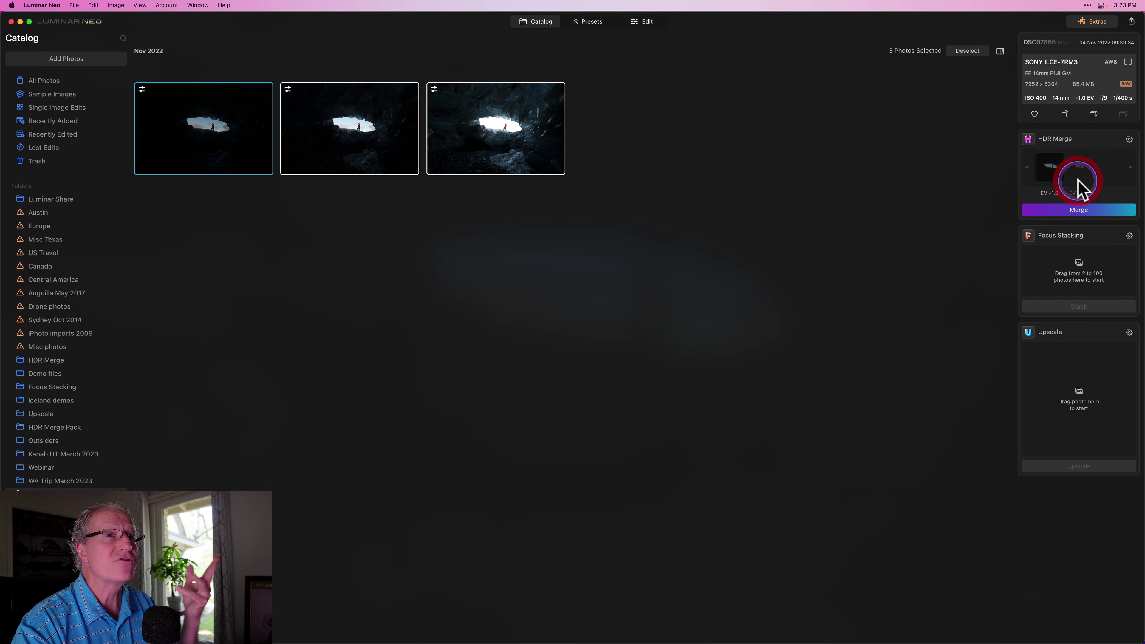
left_click(1130, 140)
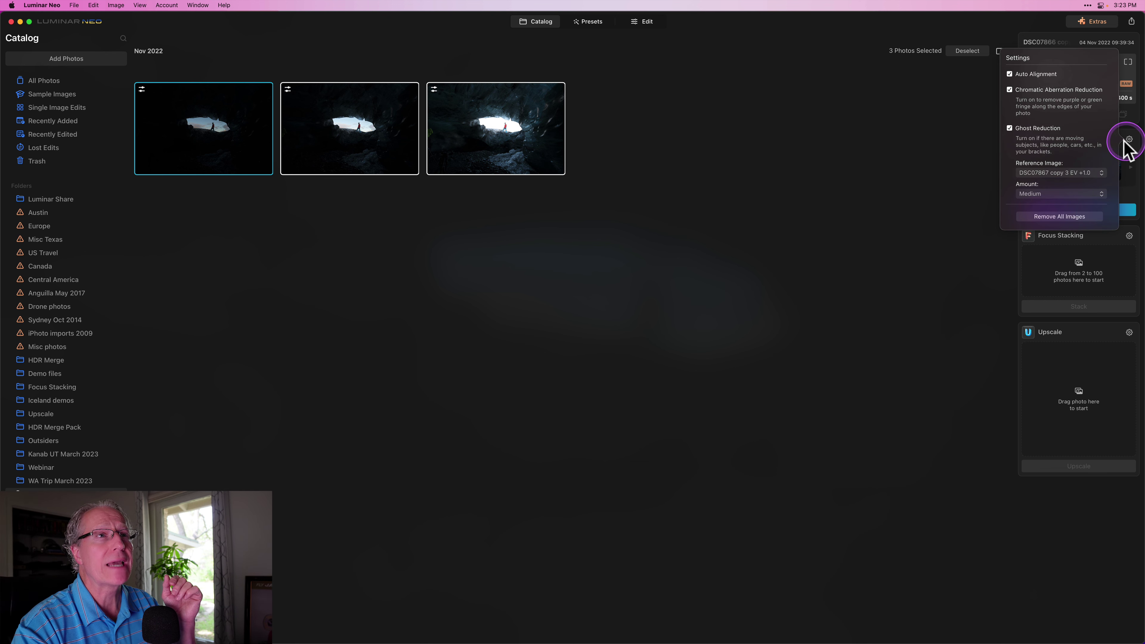
left_click(1081, 211)
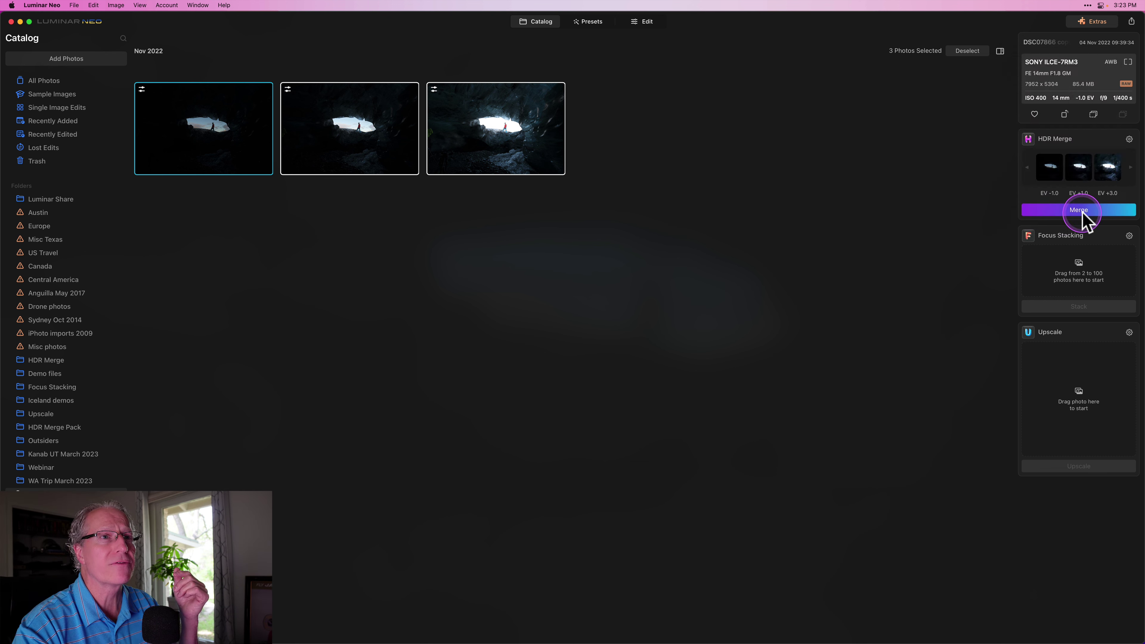
left_click(1082, 211)
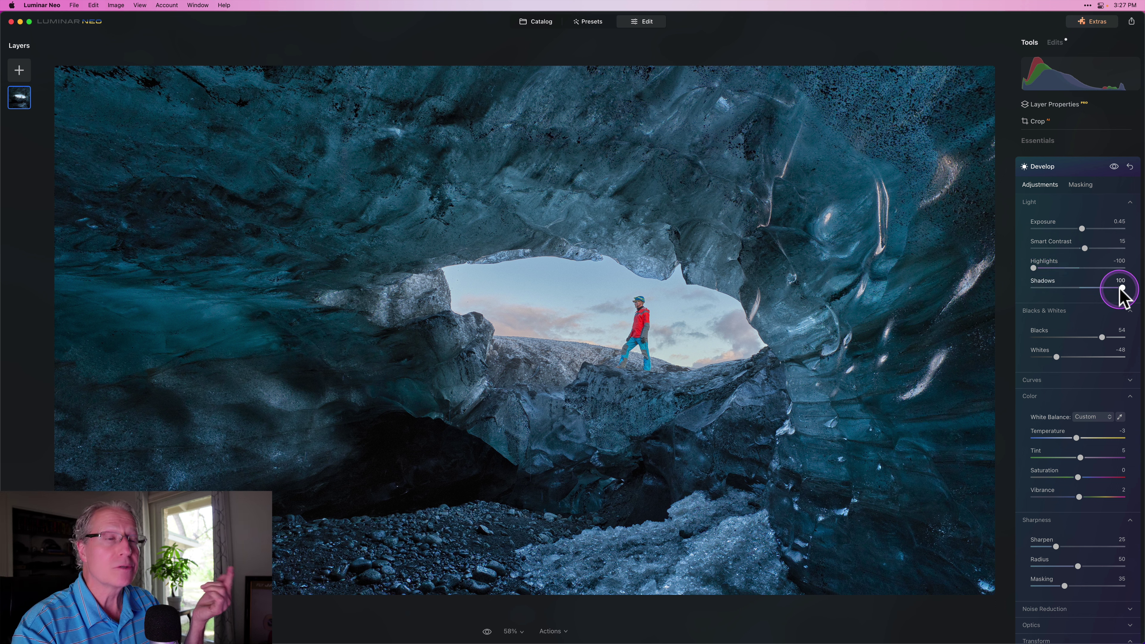
Compare the merged cave photo with and without its Develop and Supercontrast adjustments.
left_click(1113, 167)
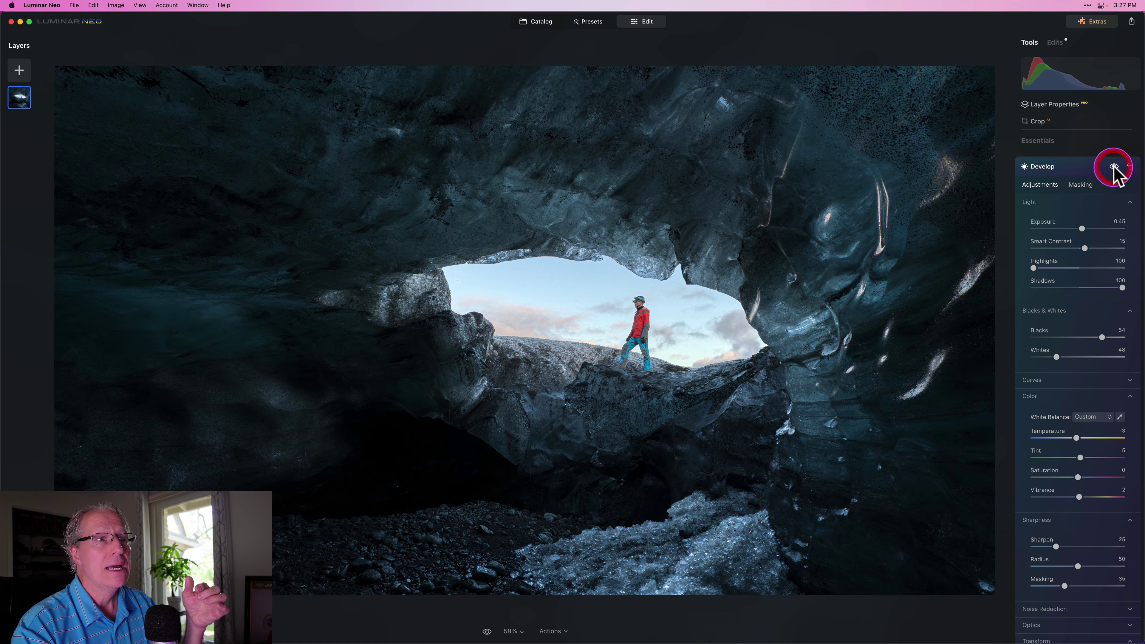
left_click(1114, 167)
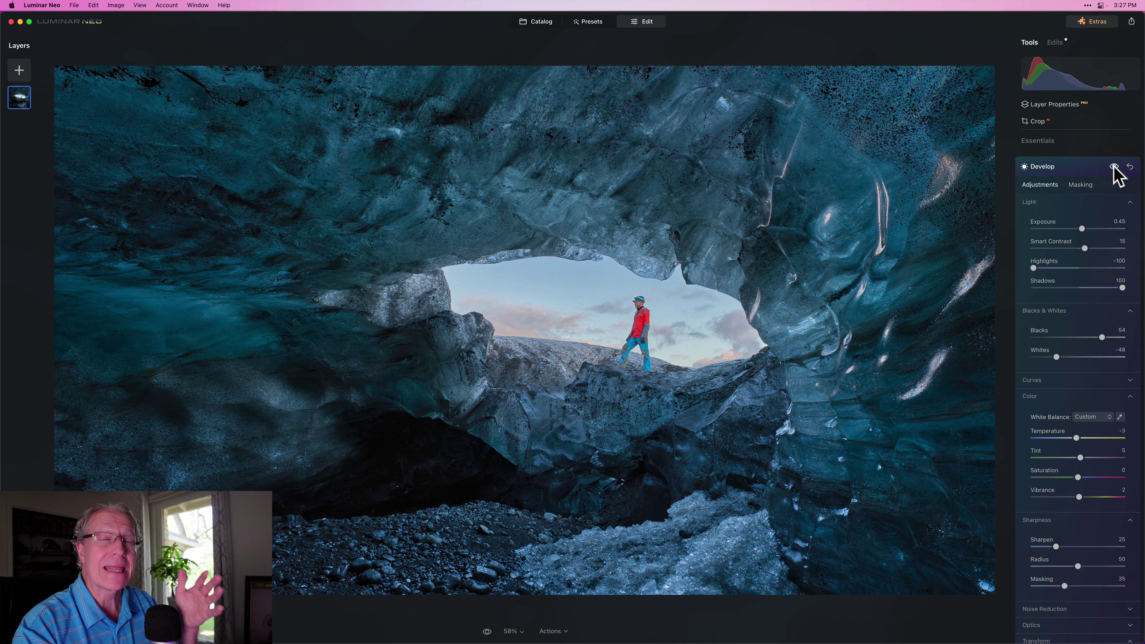
left_click(1104, 290)
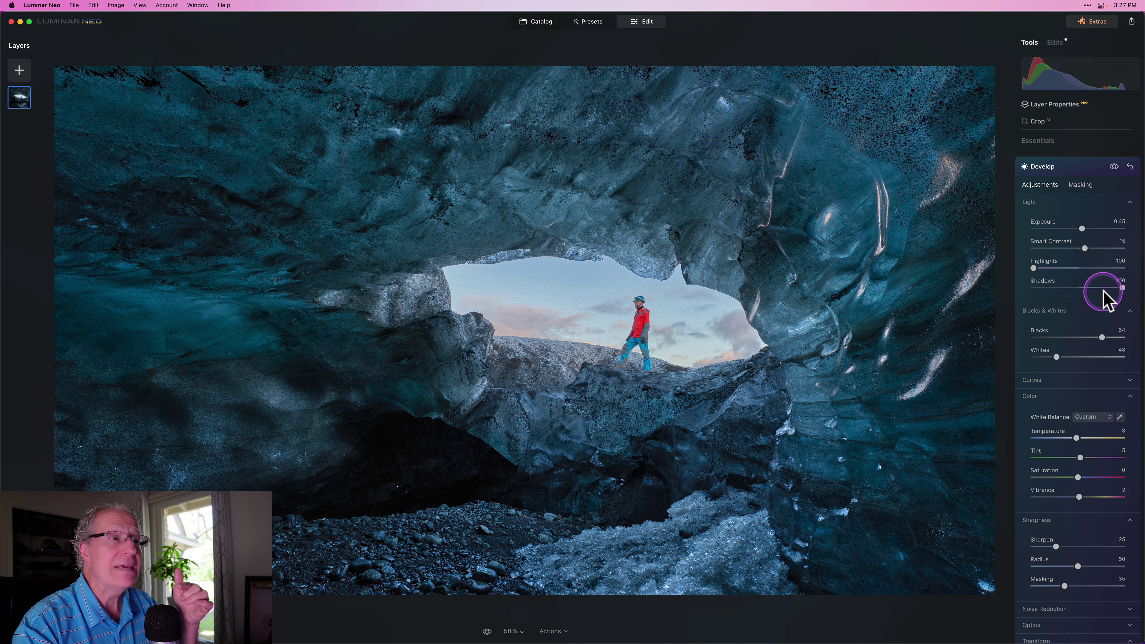
left_click(1102, 337)
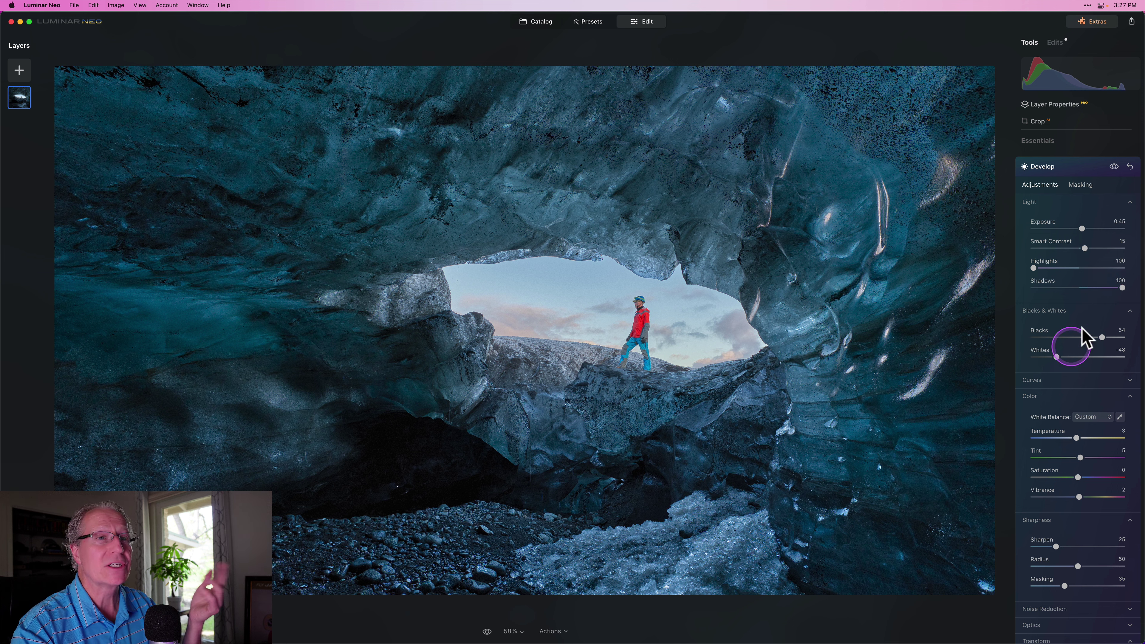
left_click(1117, 182)
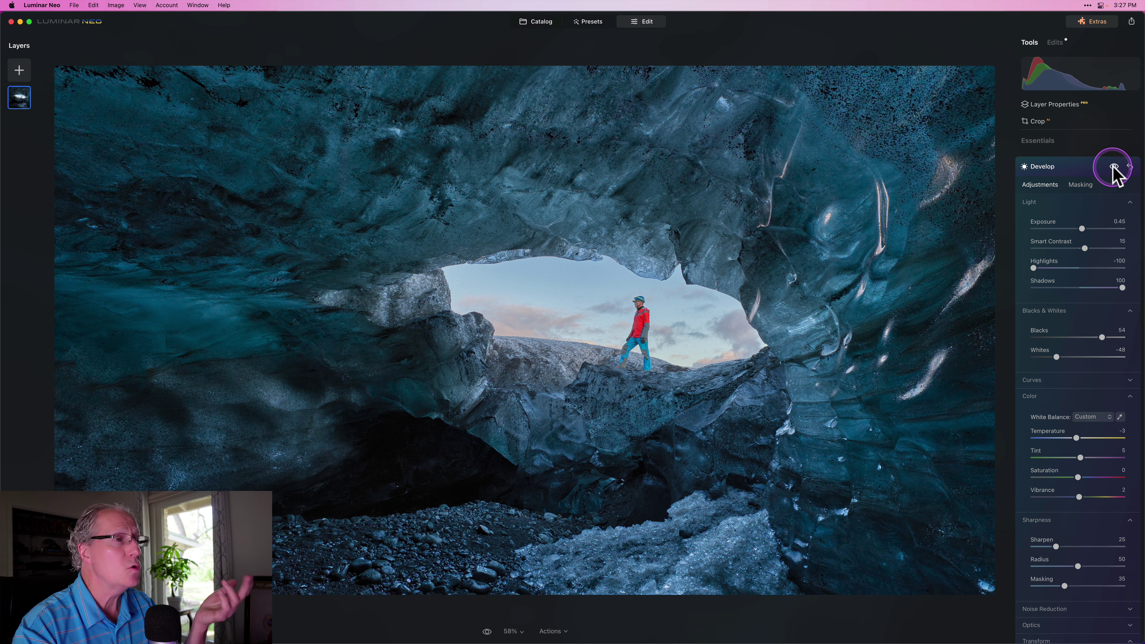
left_click(1113, 167)
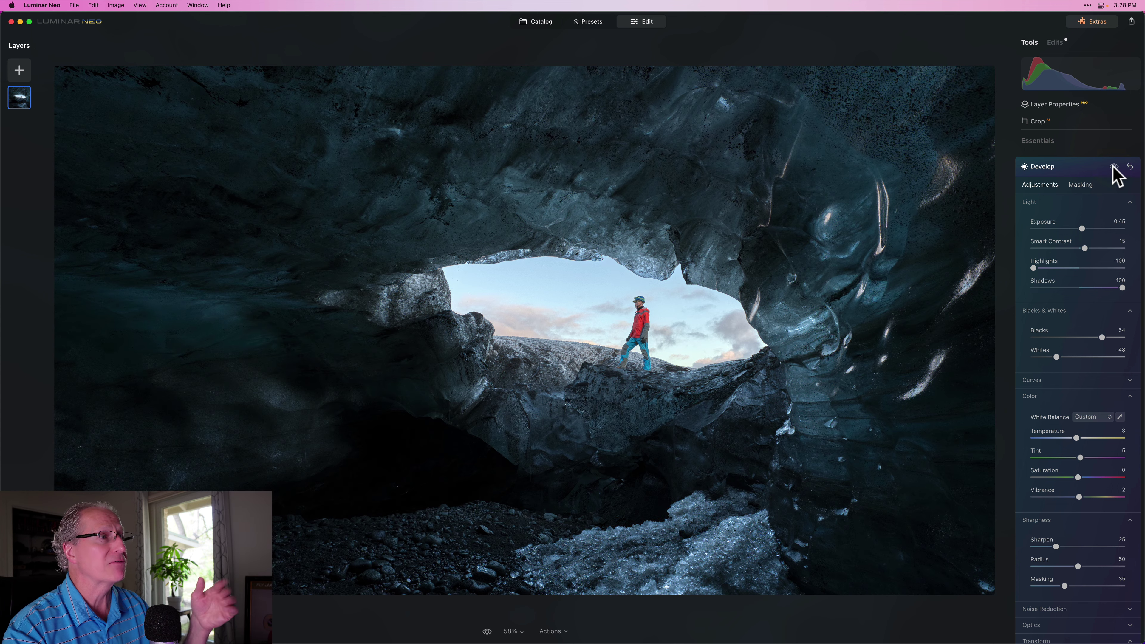
left_click(1113, 167)
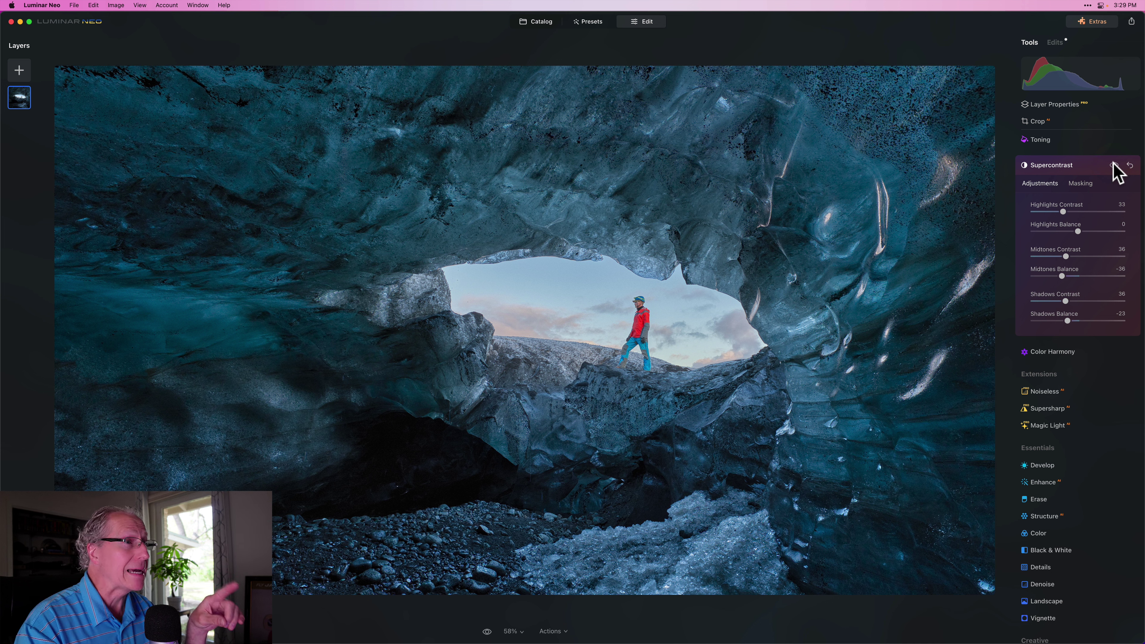
left_click(1114, 166)
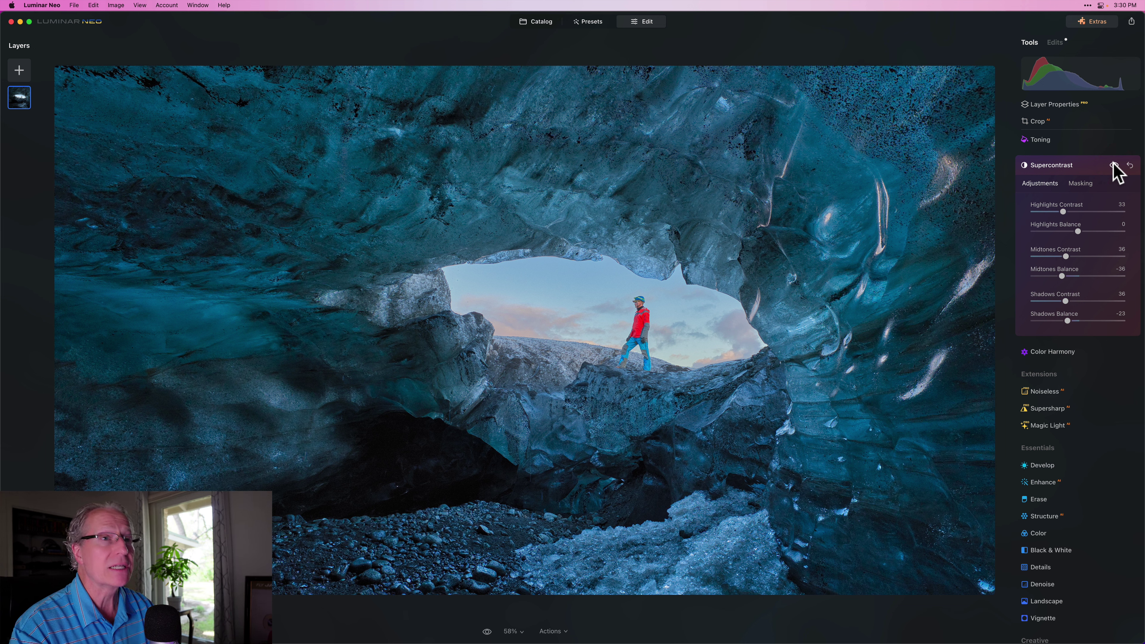
Apply Structure to the merged cave photo with an Amount of 62 and compare the photo with and without it.
left_click(1091, 163)
left_click(1041, 338)
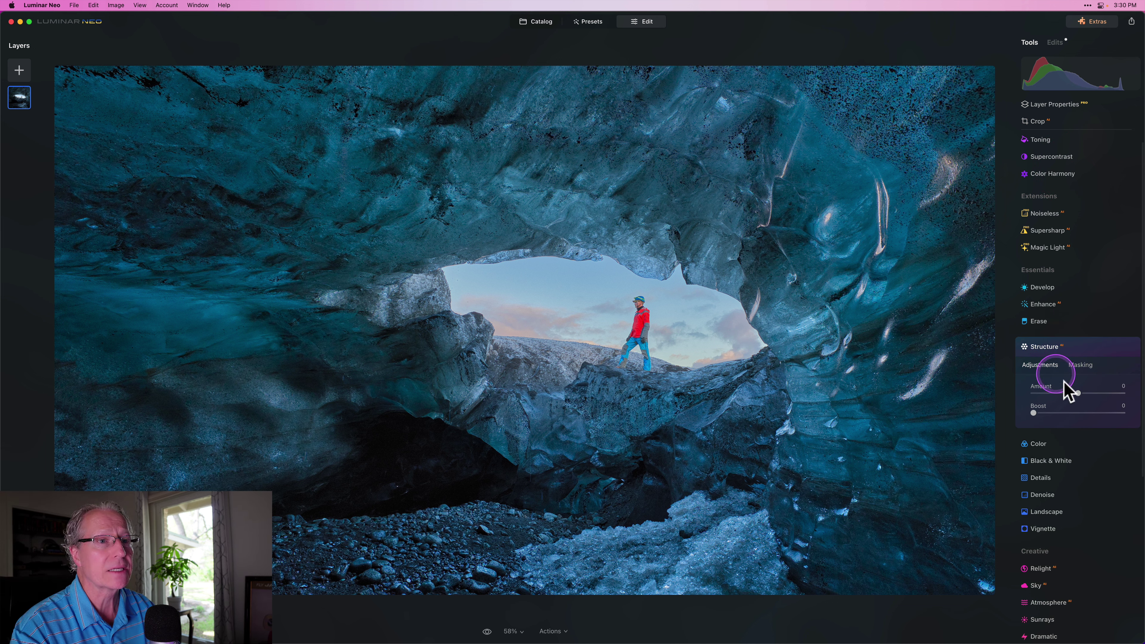
left_click(1079, 393)
left_click_drag(1082, 396, 1110, 395)
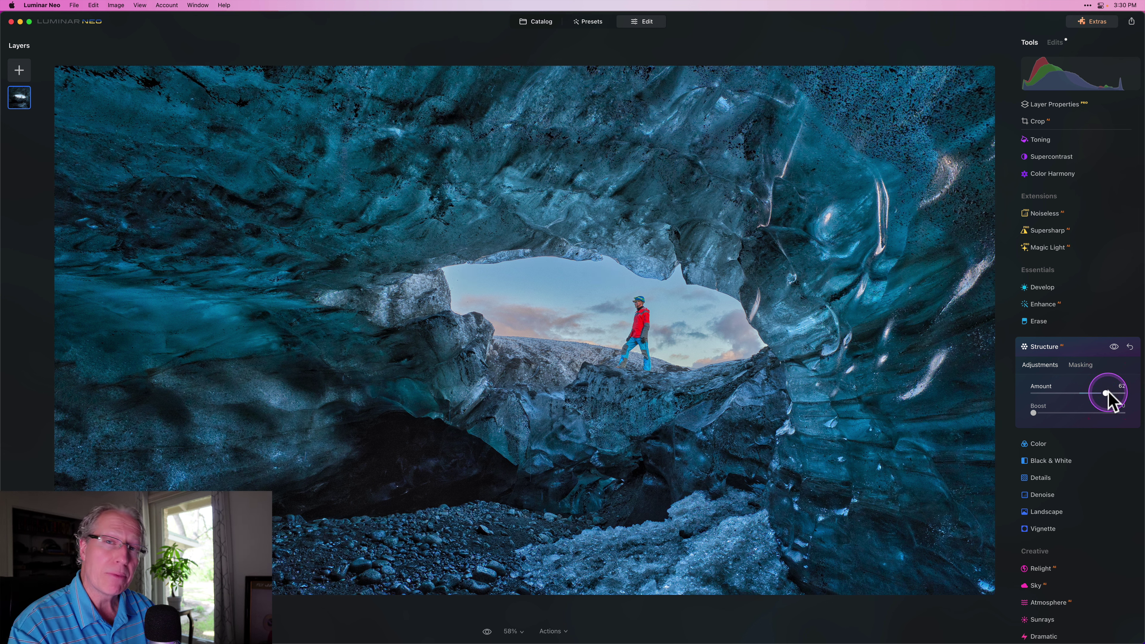
left_click(1115, 348)
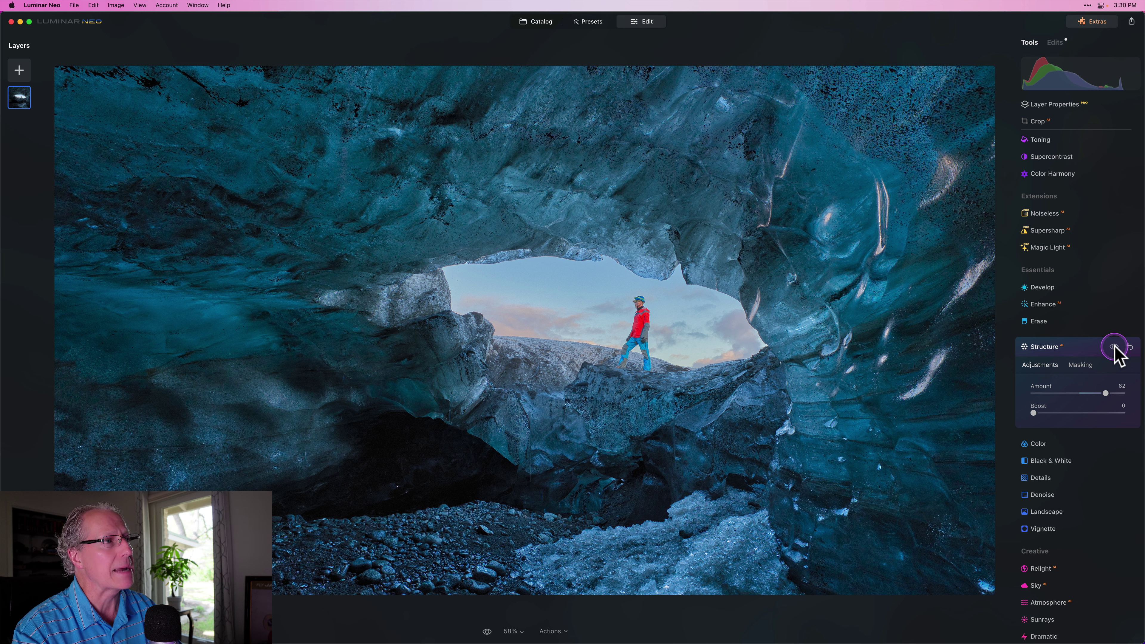
left_click(1115, 347)
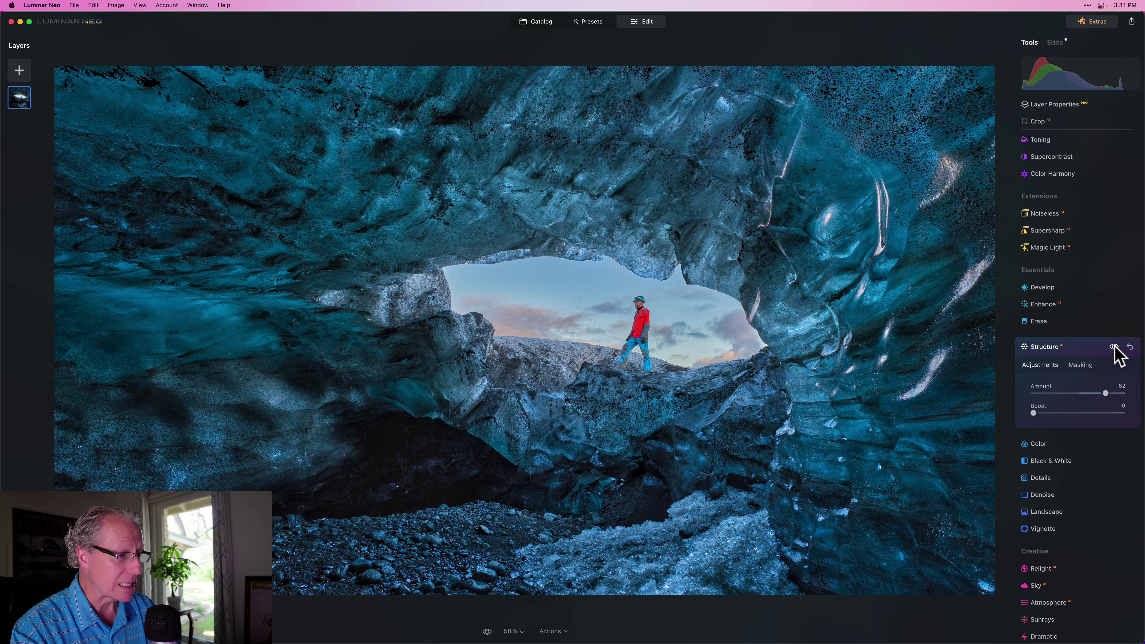
Set the Enhance Accent to 35 and compare the photo with and without the effect.
left_click(1054, 305)
left_click(1056, 363)
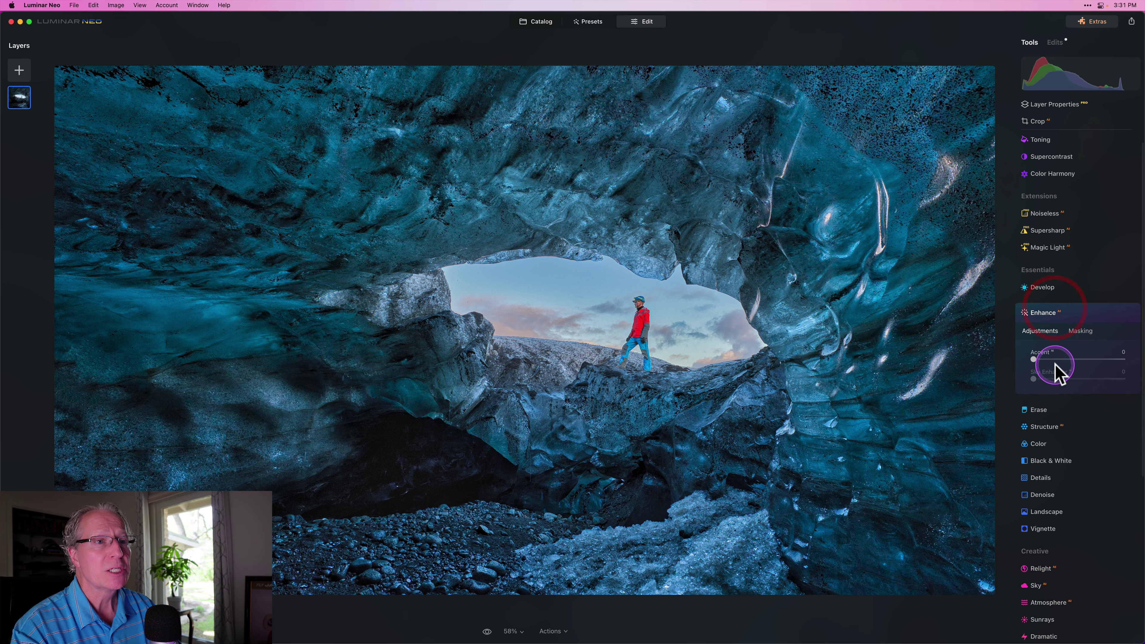
left_click_drag(1059, 358, 1064, 359)
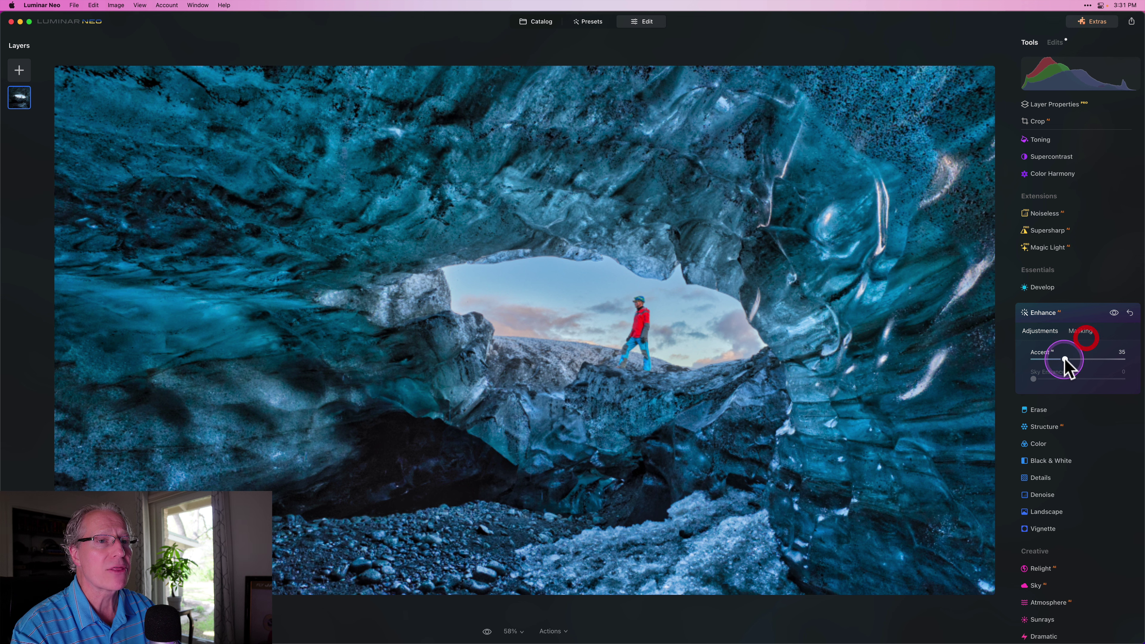
left_click(1107, 313)
left_click(1114, 313)
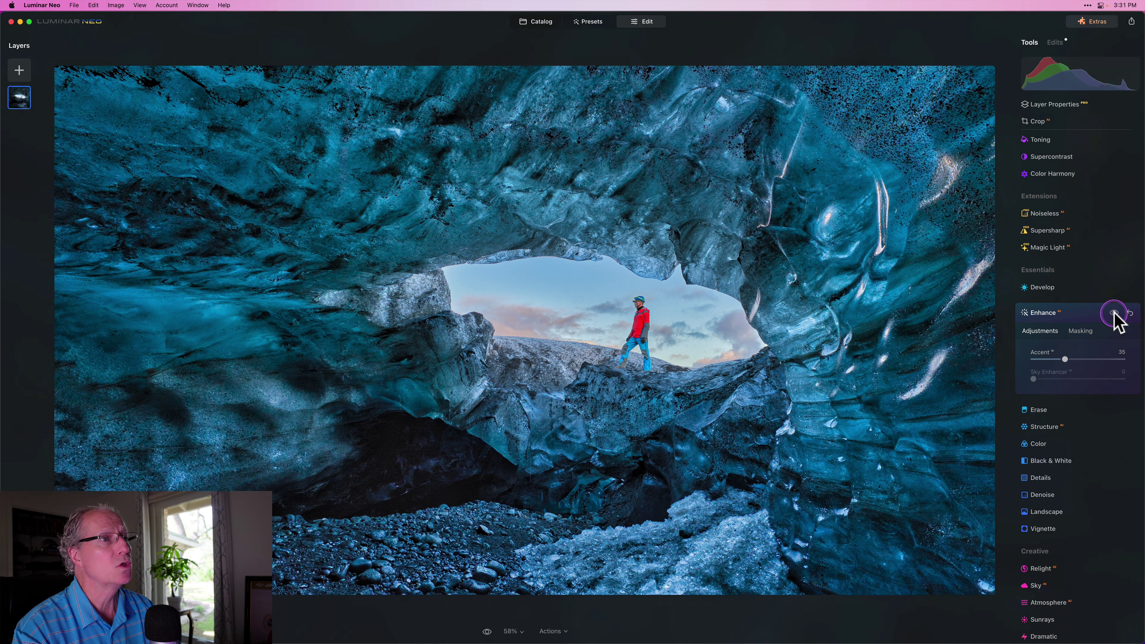
left_click(1114, 314)
left_click(1114, 313)
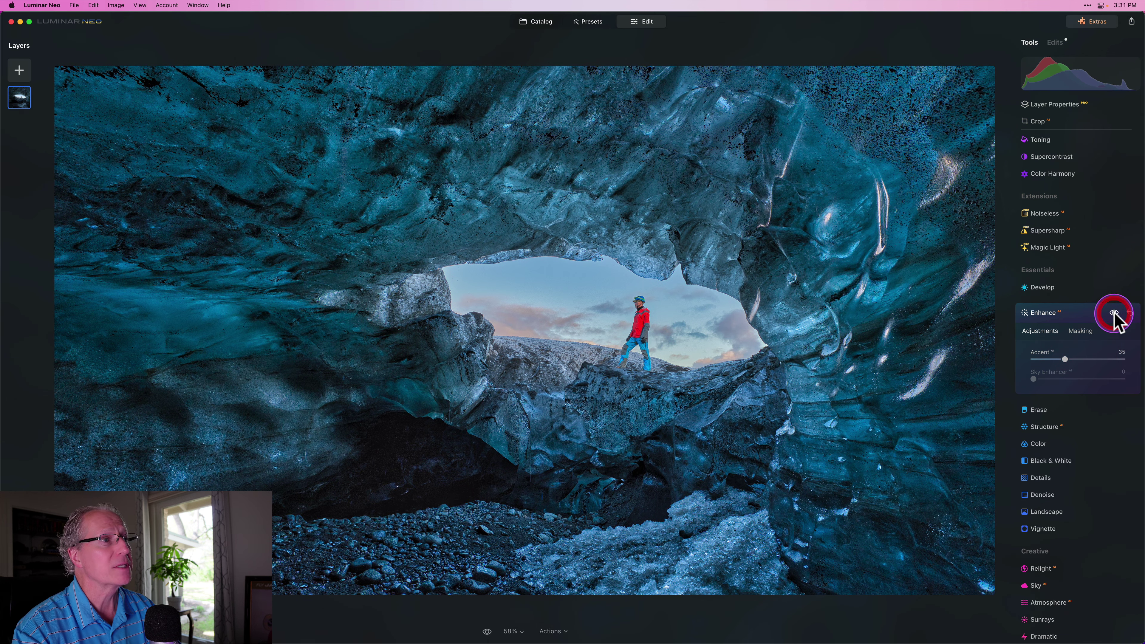
In the Color adjustments, raise the HSL luminance of Blue to 35 and set Vibrance to 11.
scroll(1050, 332, "down", 3)
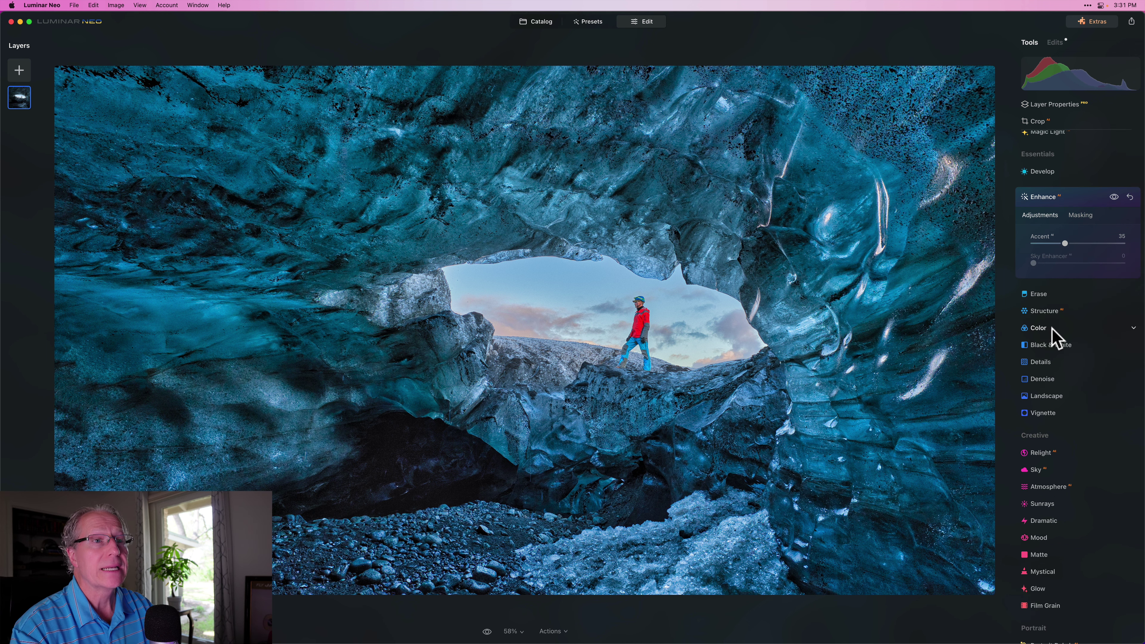
left_click(1050, 333)
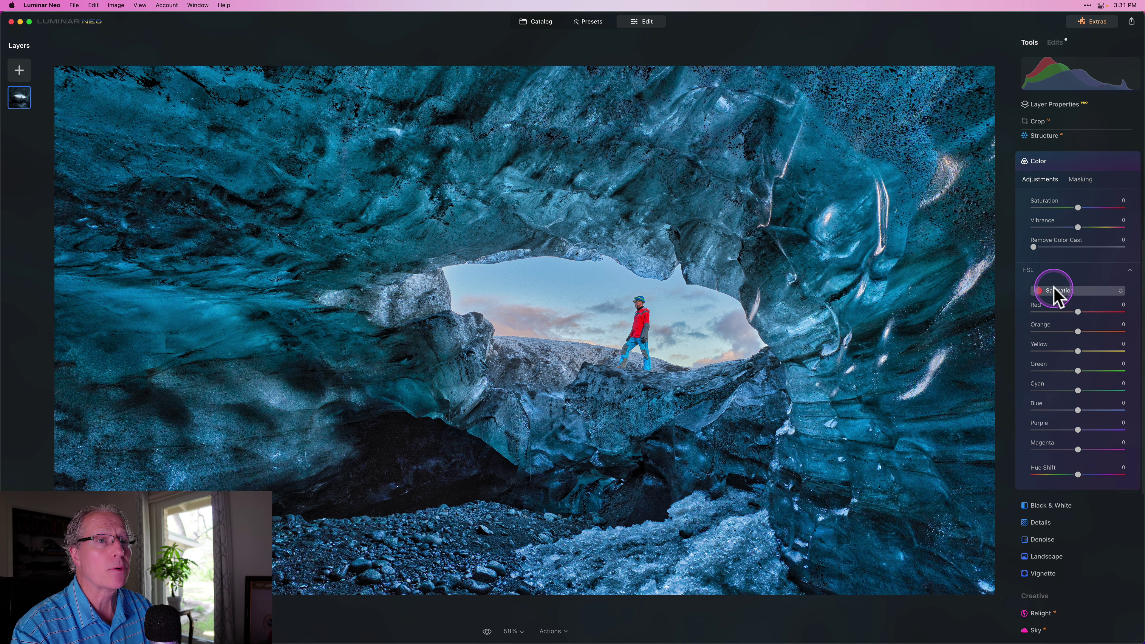
left_click(1056, 290)
left_click(1054, 321)
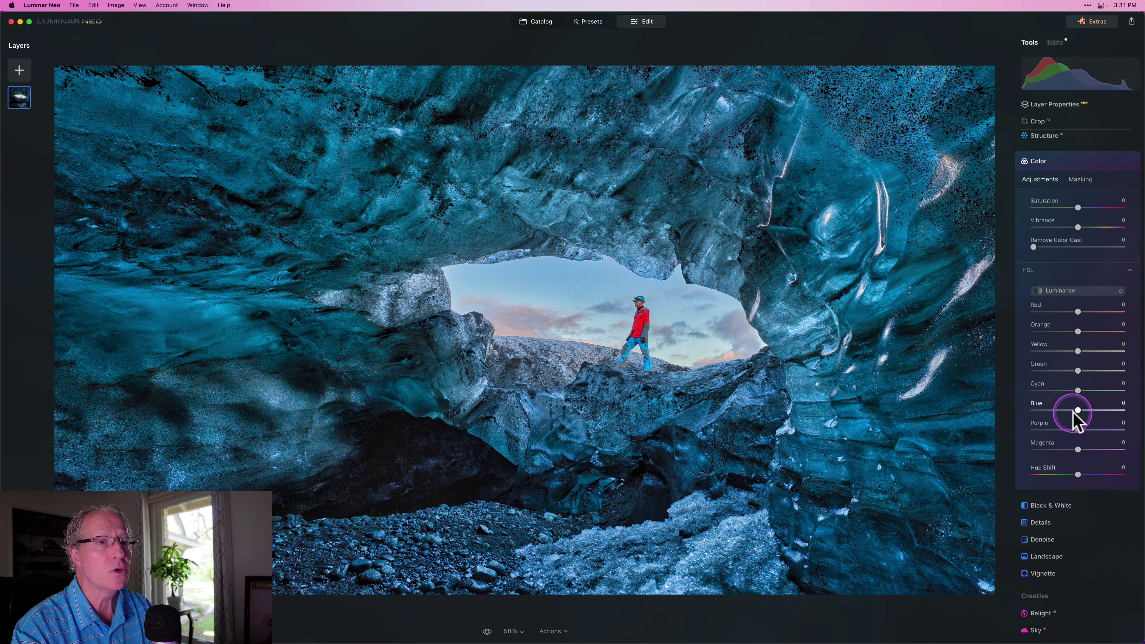
left_click_drag(1090, 411, 1098, 411)
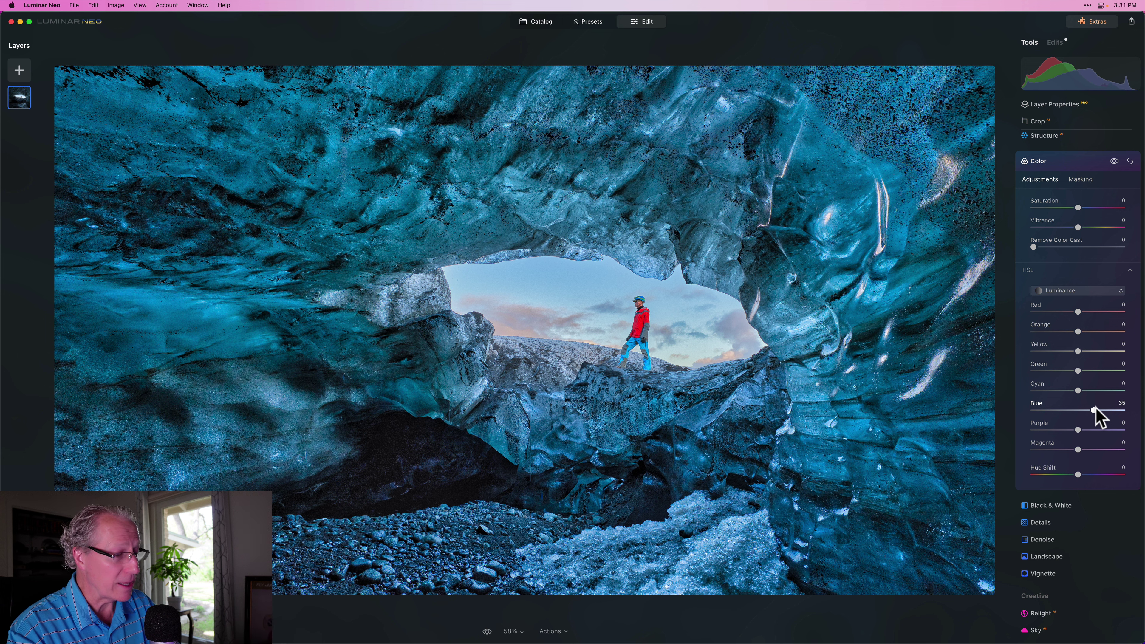
left_click(1079, 227)
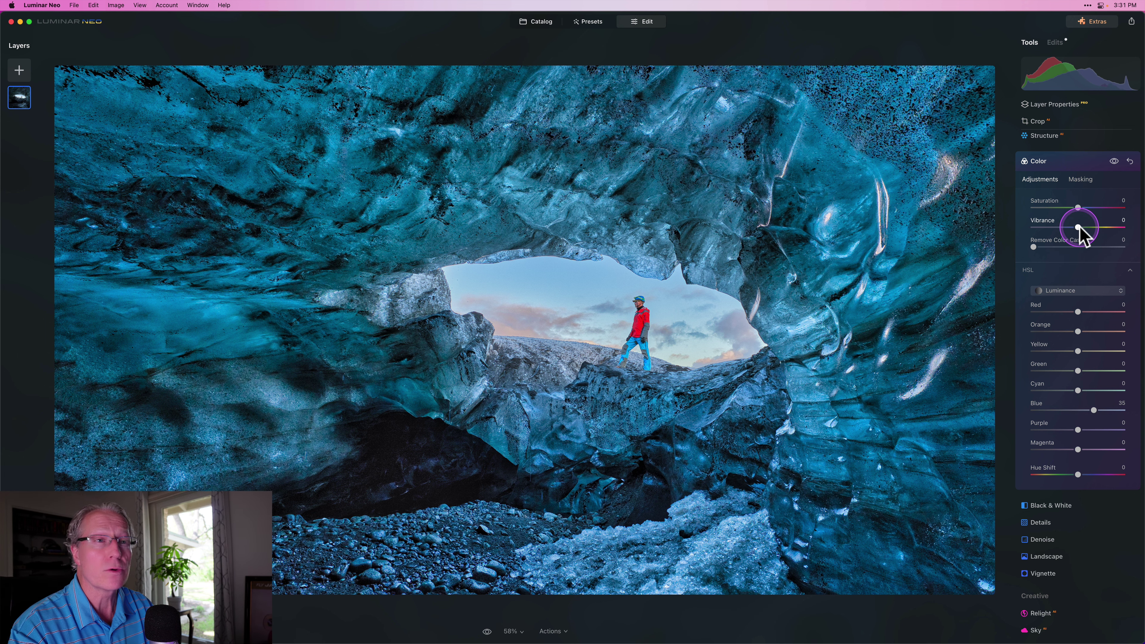
left_click_drag(1080, 228, 1084, 228)
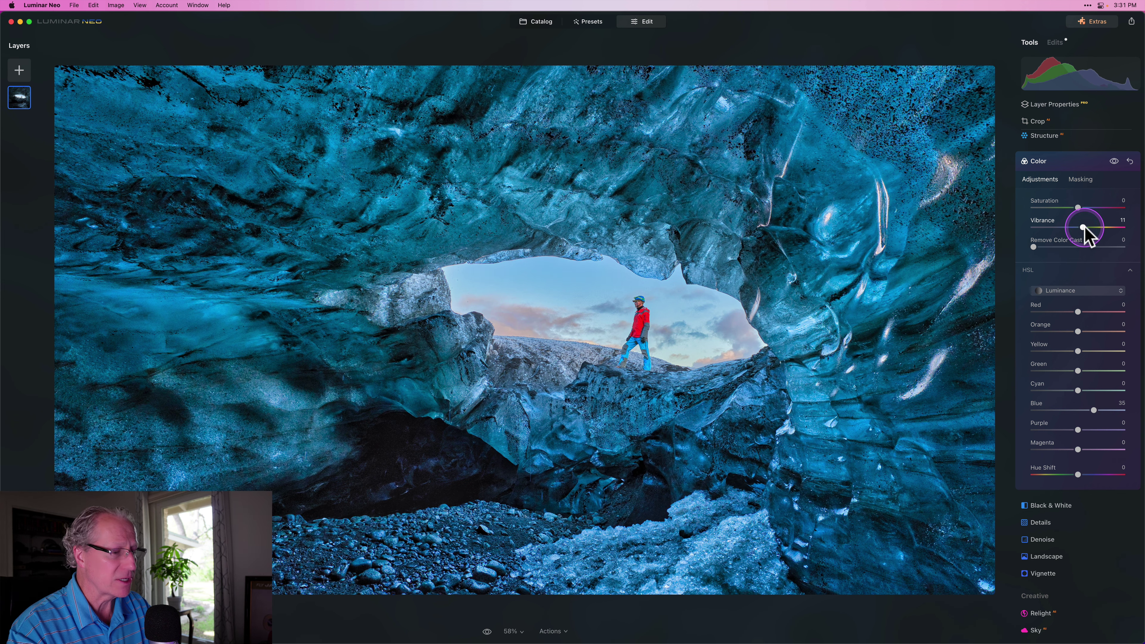
Tone the highlights with a Saturation of 40 and set the Toning Amount to 64.
scroll(1055, 171, "up", 5)
left_click(1041, 157)
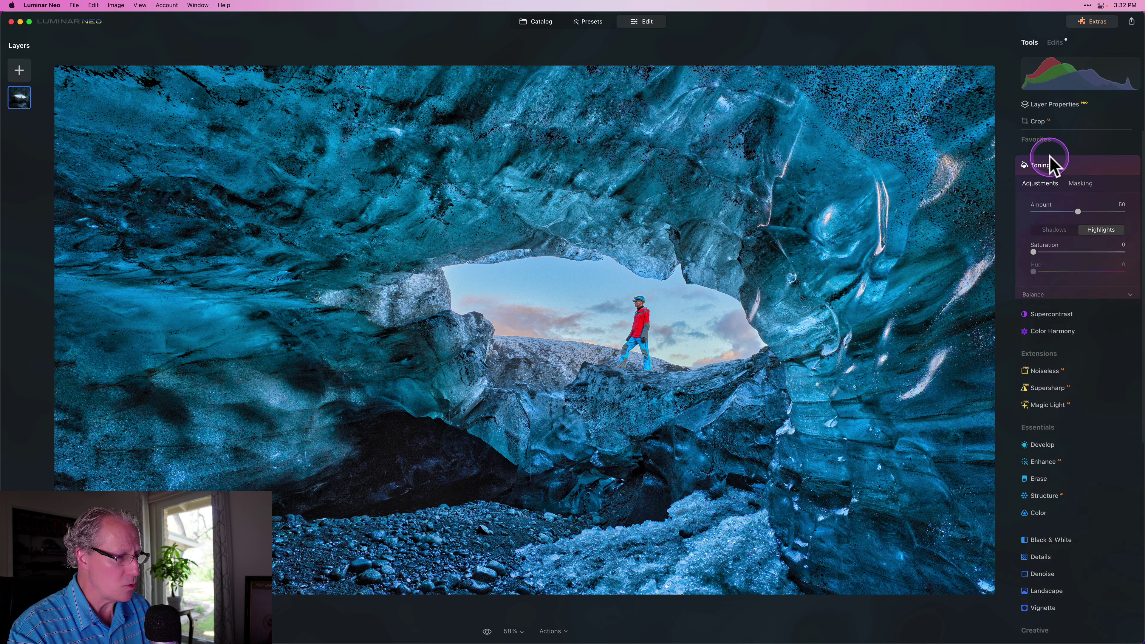
left_click(1033, 251)
left_click_drag(1034, 254, 1077, 260)
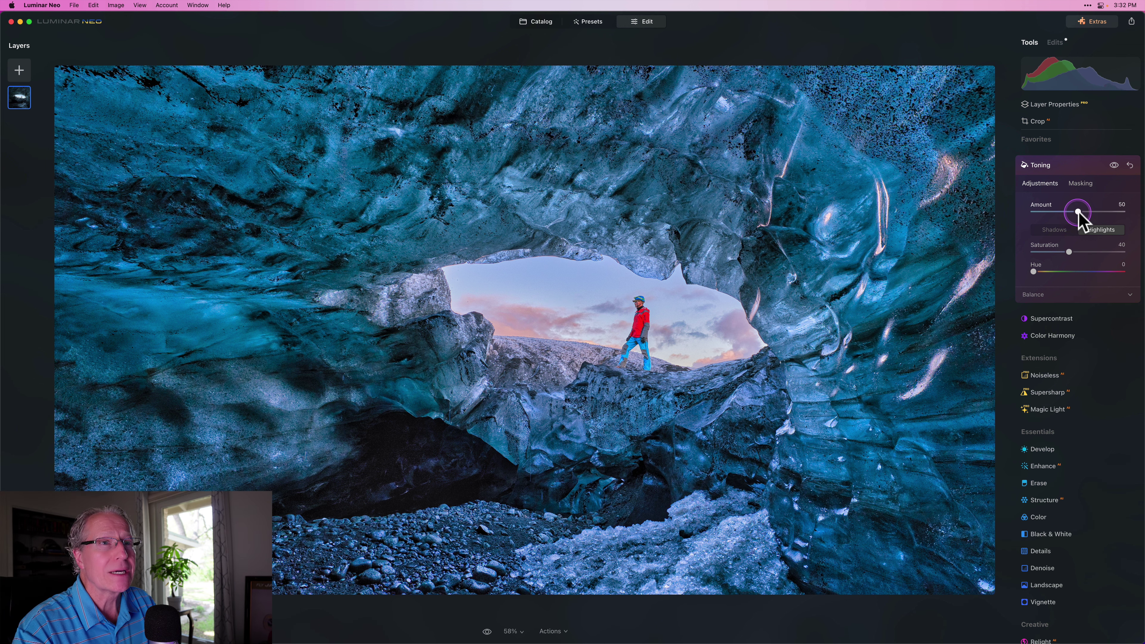
left_click_drag(1078, 212, 1092, 212)
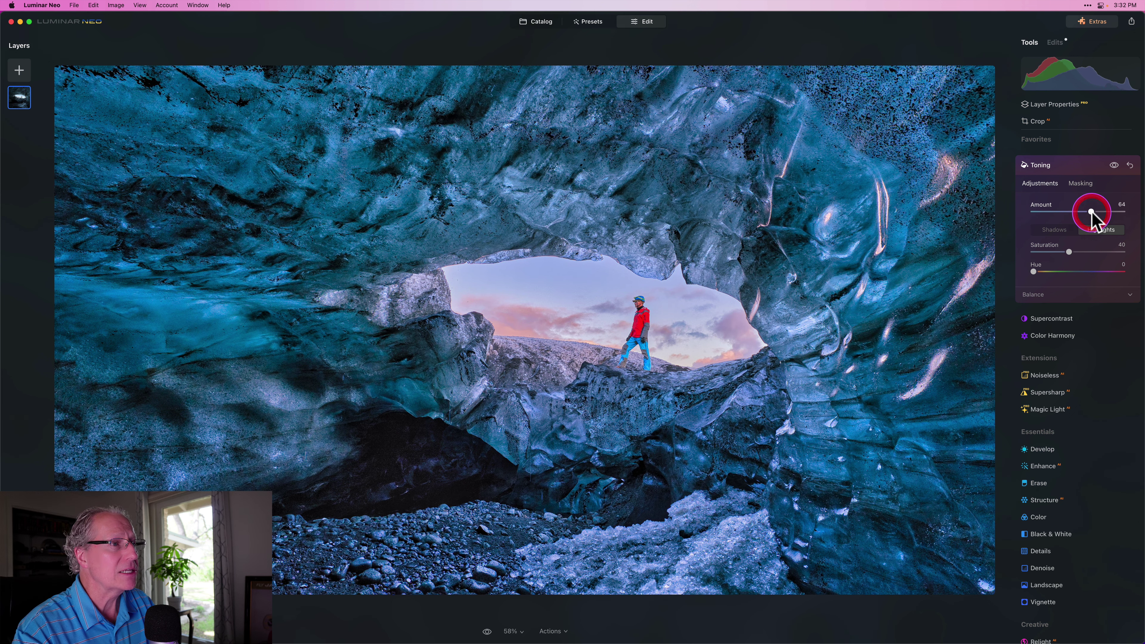
Add a vignette with Amount -40, Size 30, Feather 100 and Inner Light 20, and check its effect on the photo.
left_click(1043, 602)
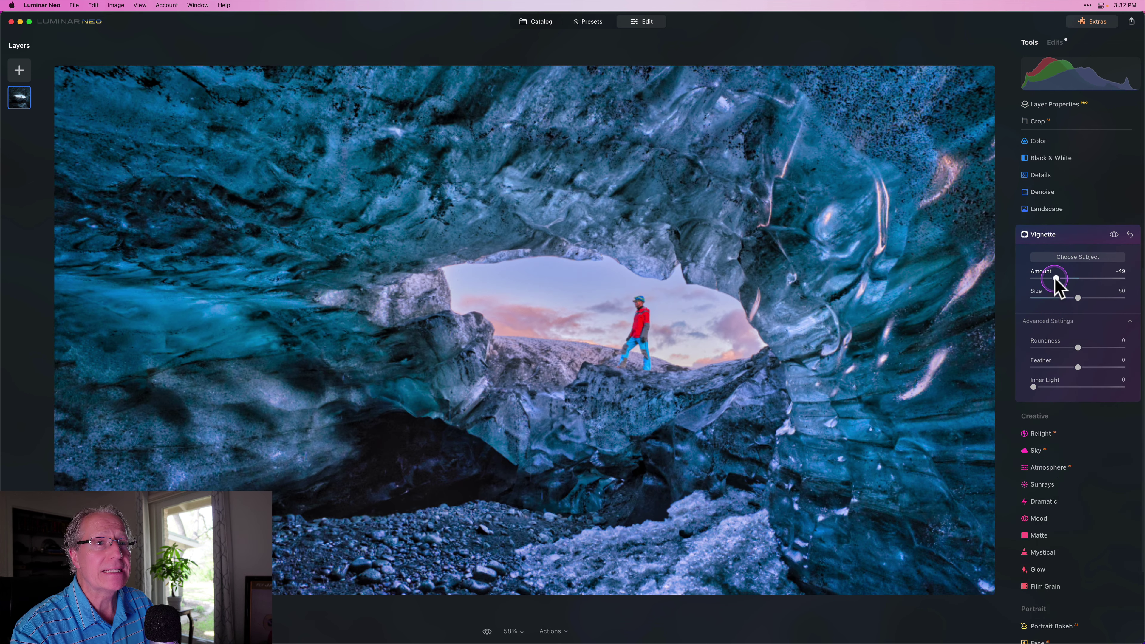
left_click(1115, 234)
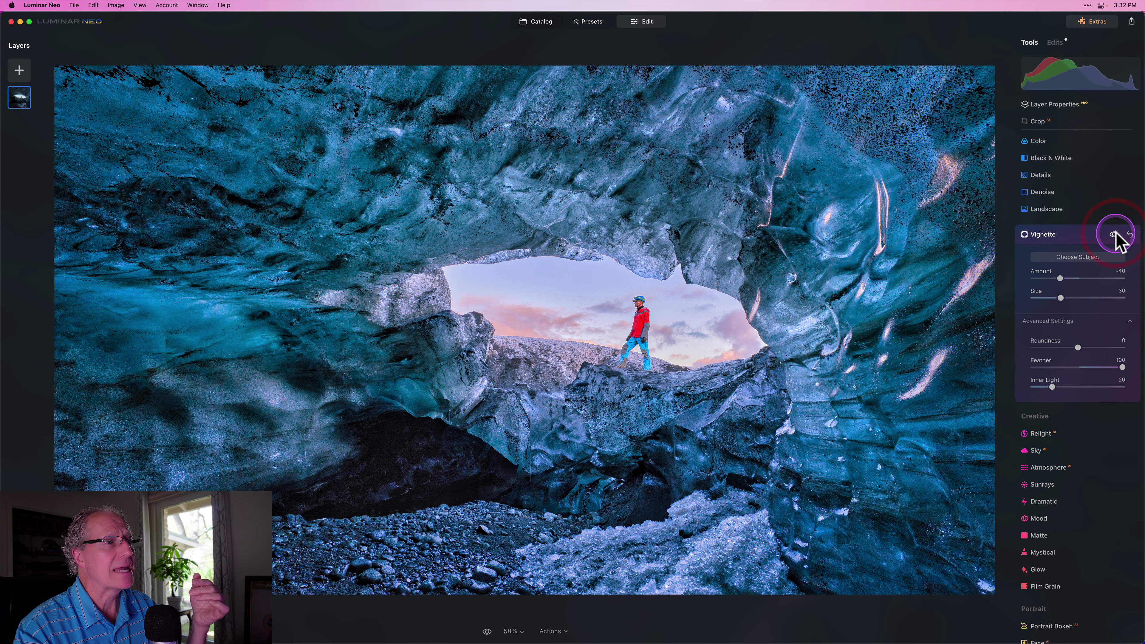
left_click(1080, 237)
Compare the fully edited cave photo with its unedited version.
key("backslash")
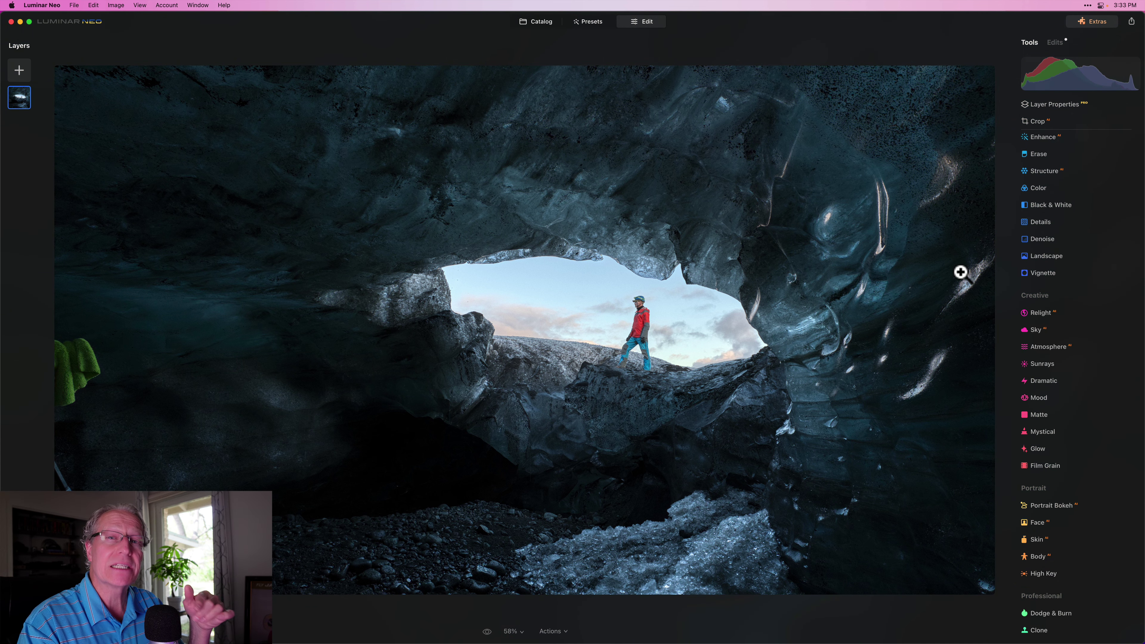
key("backslash")
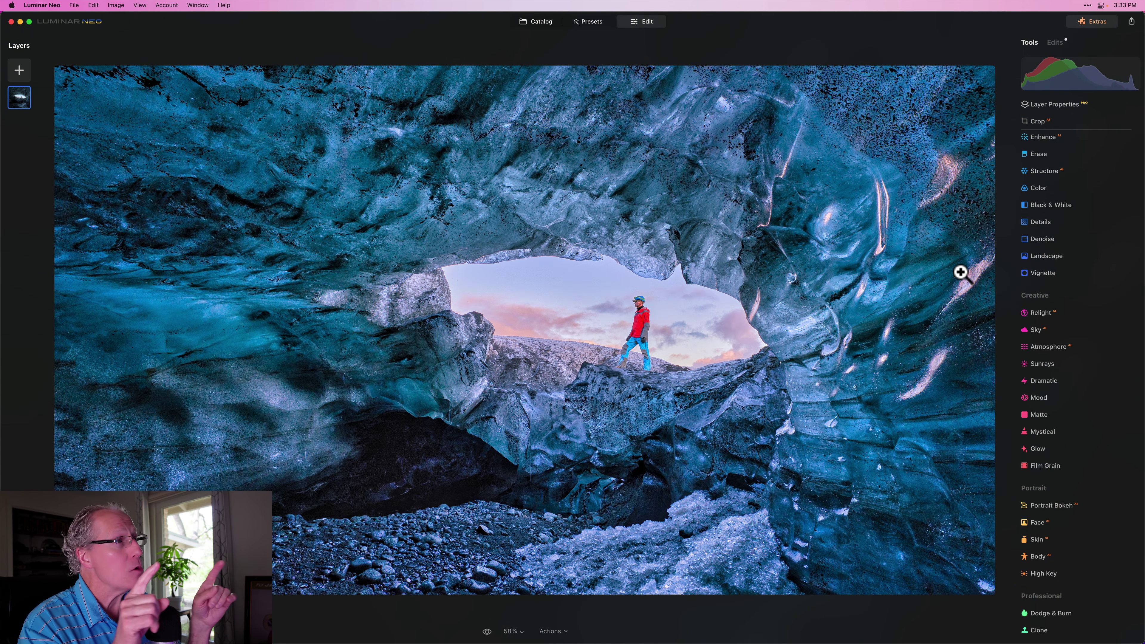